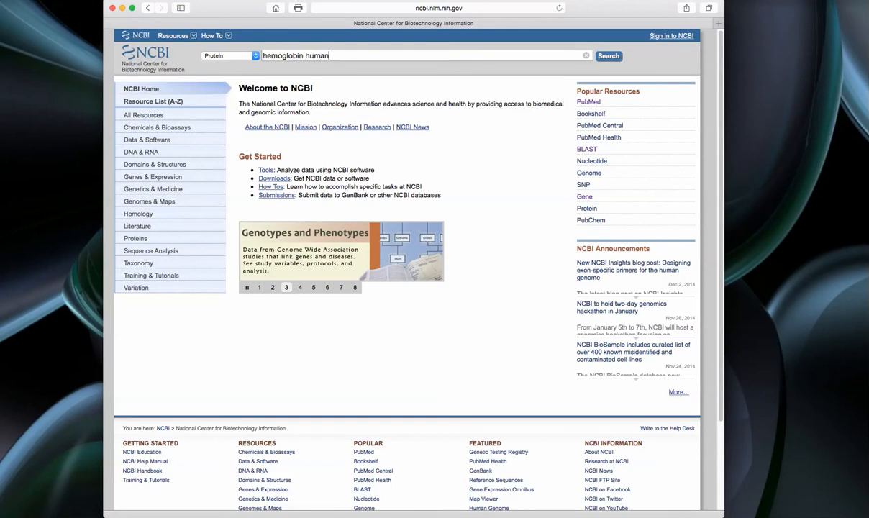
Step: Search the Protein database for "hemoglobin human" and, through the partial Homo sapiens hit, open the RefSeq protein record for hemoglobin subunit beta
{"action": "key", "text": "Return"}
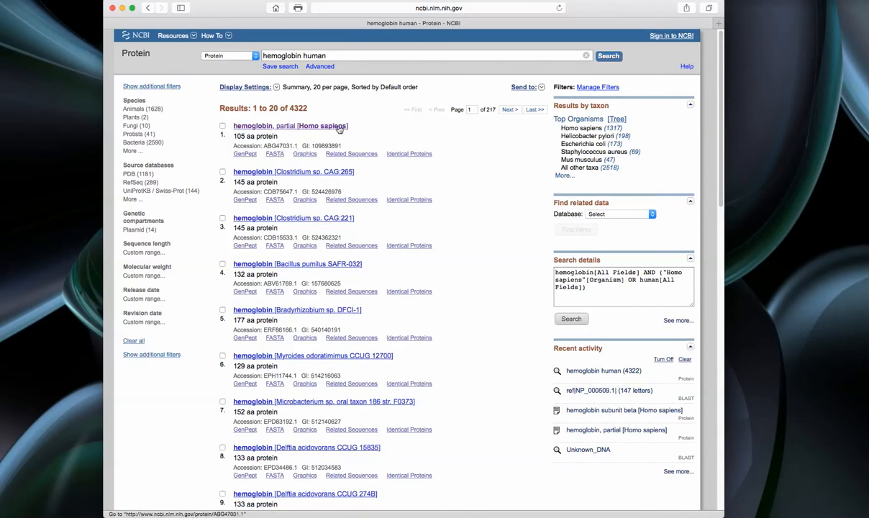
{"action": "left_click", "coordinate": [255, 128]}
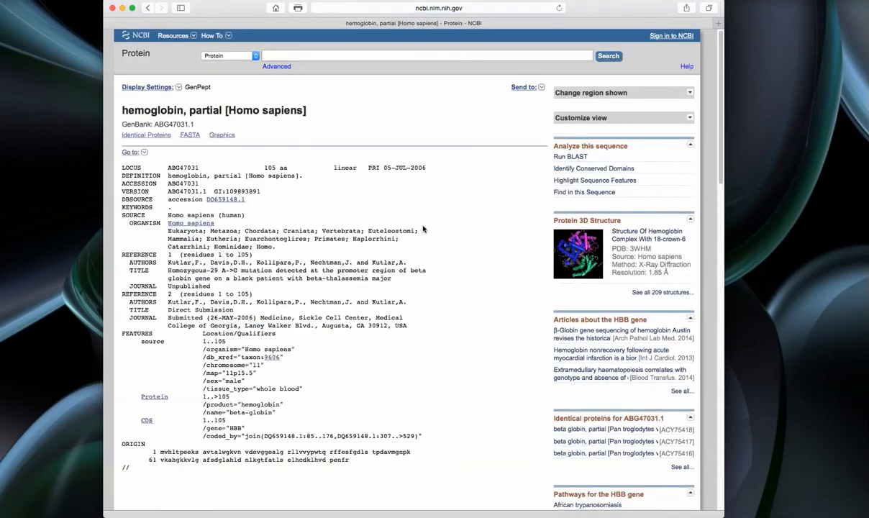
{"action": "scroll", "coordinate": [445, 286], "scroll_direction": "down", "scroll_amount": 5}
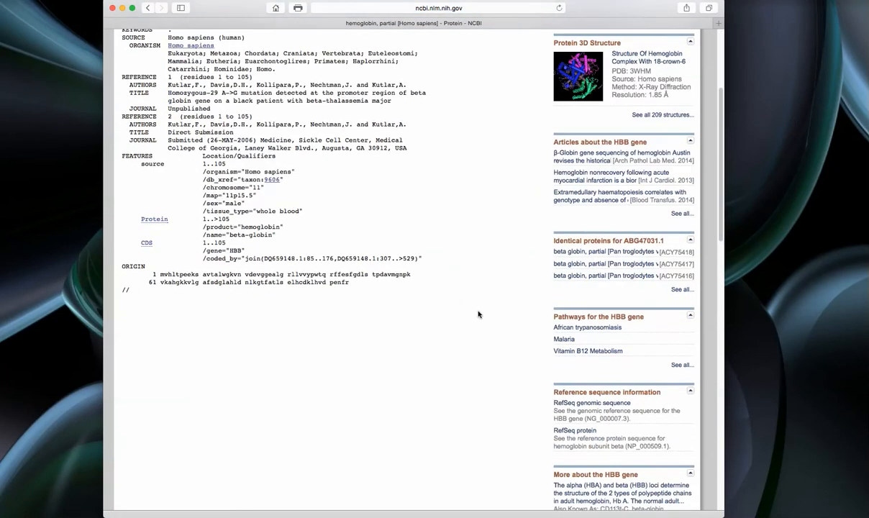
{"action": "left_click", "coordinate": [570, 431]}
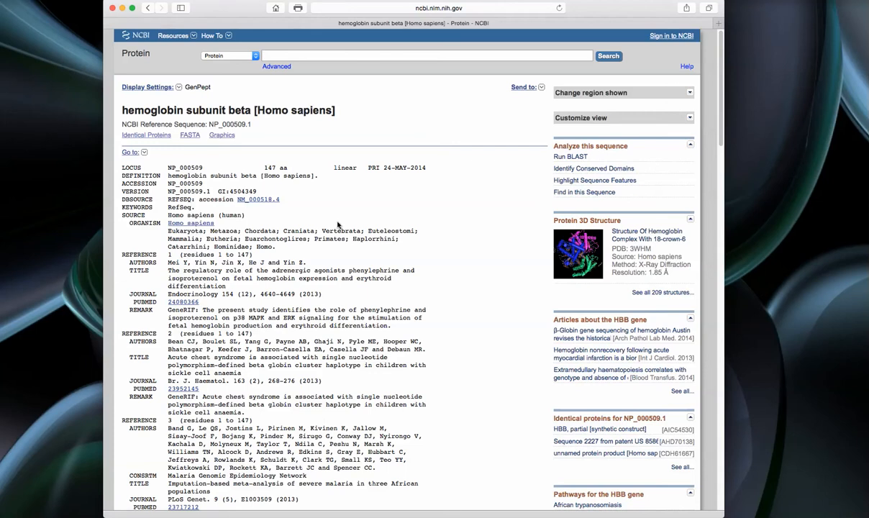
Step: Start a protein BLAST from the hemoglobin subunit beta record and set its database to Reference proteins (refseq_protein)
{"action": "scroll", "coordinate": [337, 222], "scroll_direction": "down", "scroll_amount": 2}
{"action": "scroll", "coordinate": [337, 222], "scroll_direction": "up", "scroll_amount": 1}
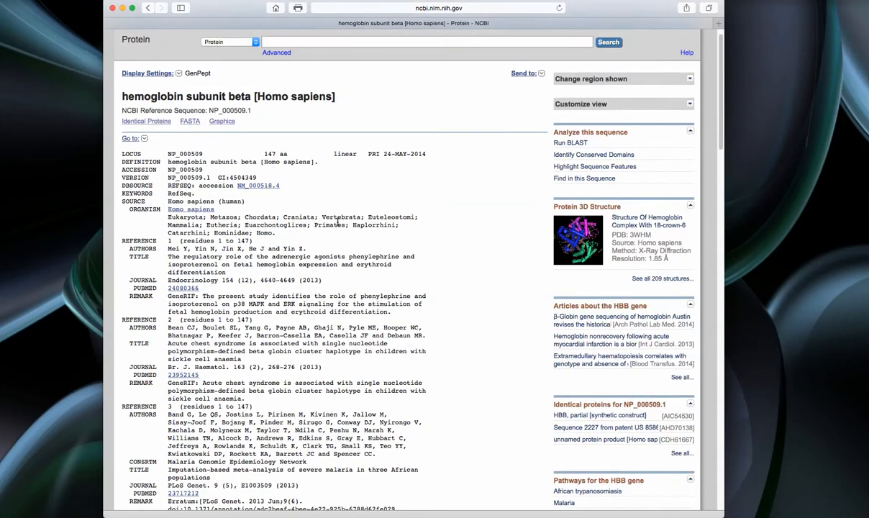
{"action": "scroll", "coordinate": [337, 222], "scroll_direction": "up", "scroll_amount": 1}
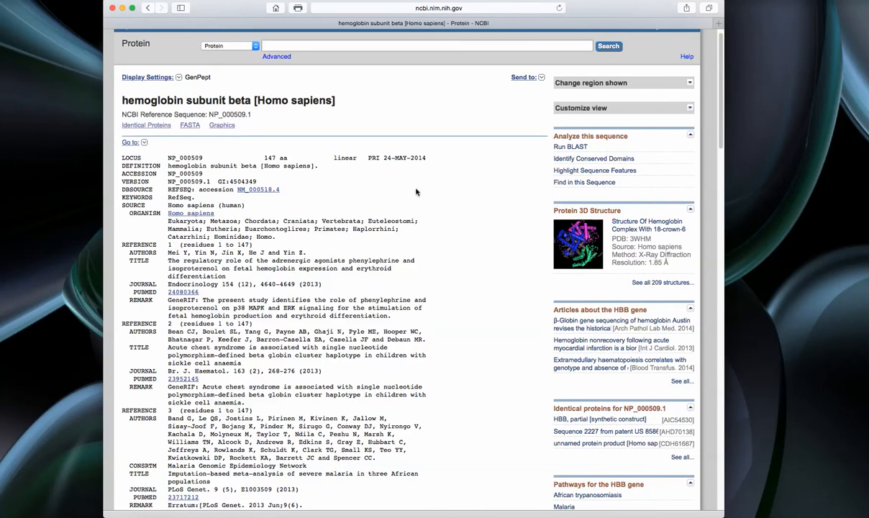
{"action": "left_click", "coordinate": [564, 148]}
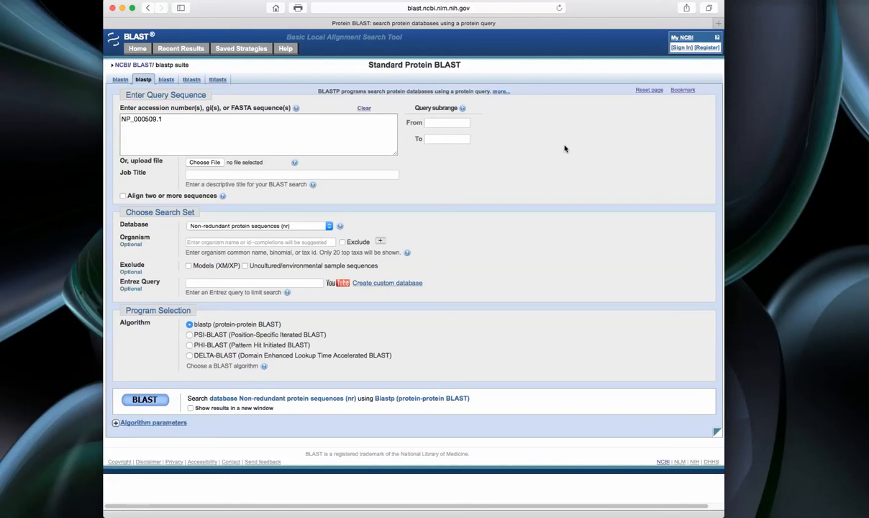
{"action": "left_click", "coordinate": [244, 226]}
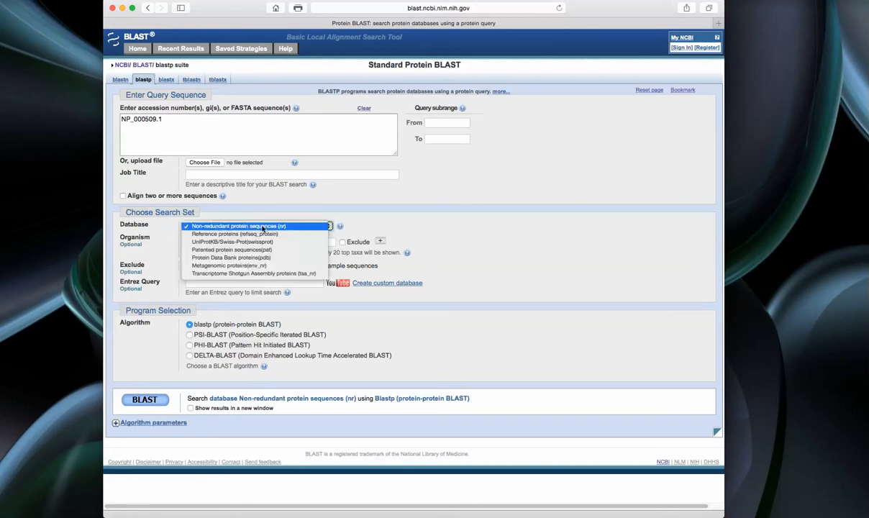
{"action": "left_click", "coordinate": [238, 235]}
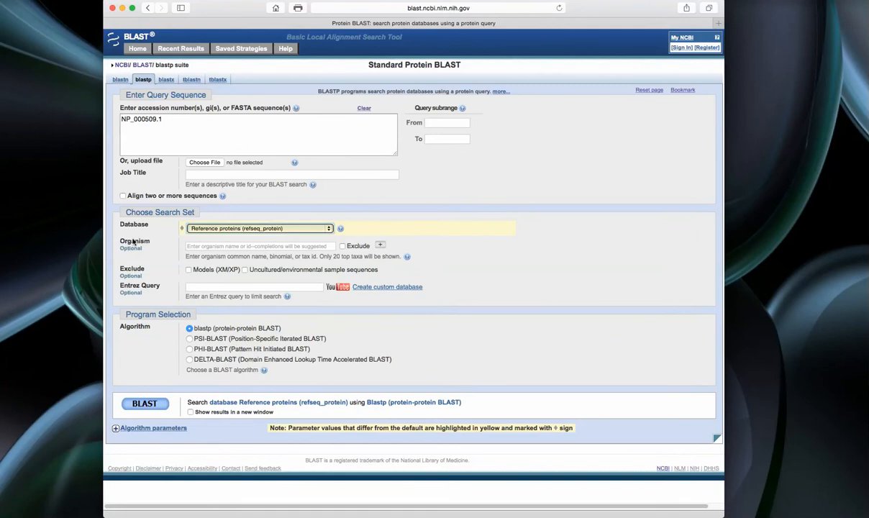
Step: Limit the BLAST search to the organisms human (taxid:9606) and mouse (taxid:10088)
{"action": "left_click", "coordinate": [285, 246]}
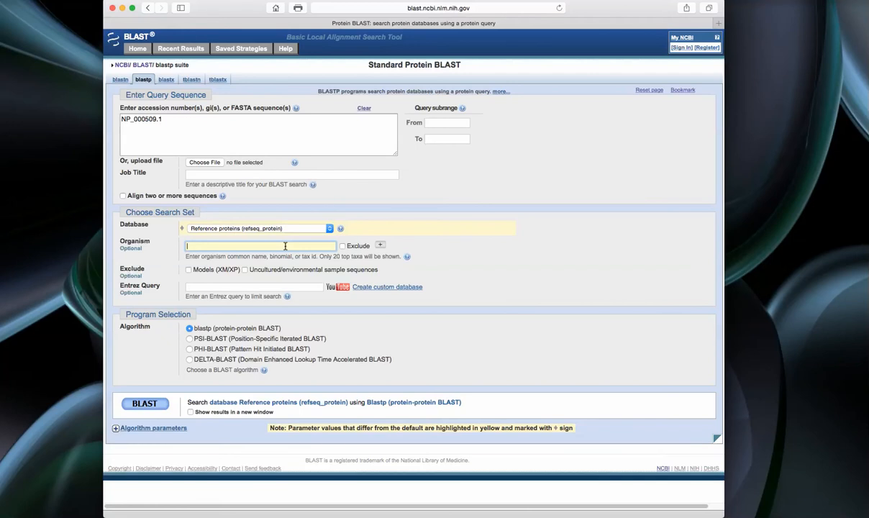
{"action": "type", "text": "human"}
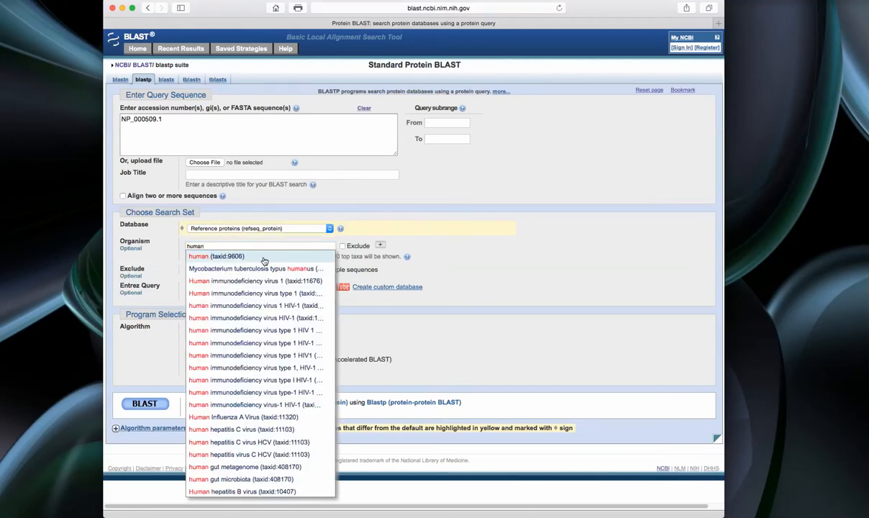
{"action": "left_click", "coordinate": [224, 257]}
{"action": "left_click", "coordinate": [211, 257]}
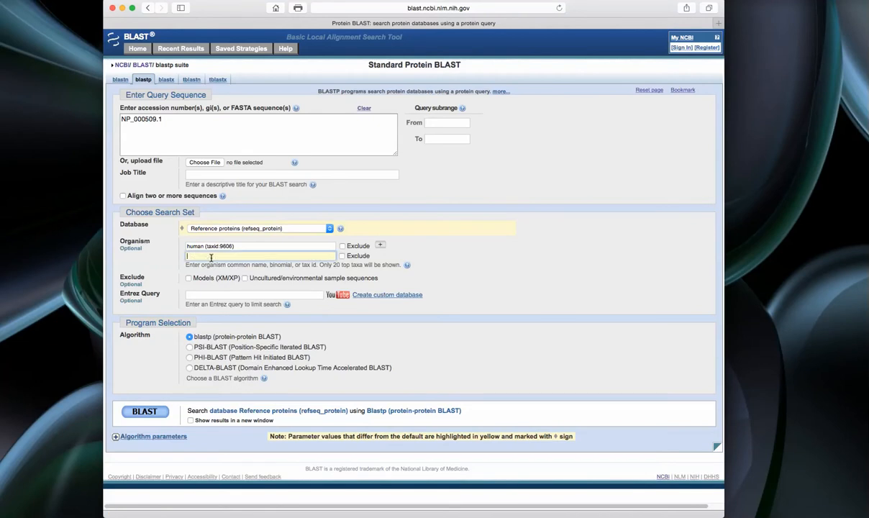
{"action": "type", "text": "mouse"}
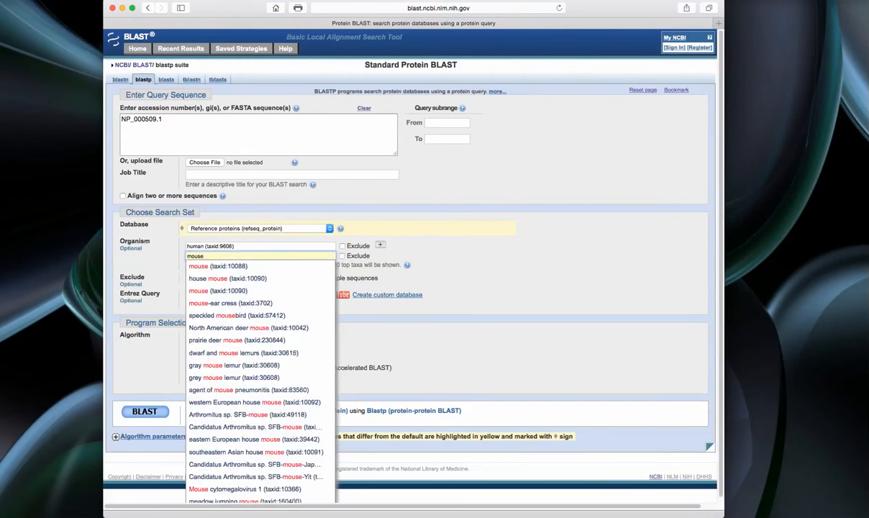
{"action": "left_click", "coordinate": [204, 266]}
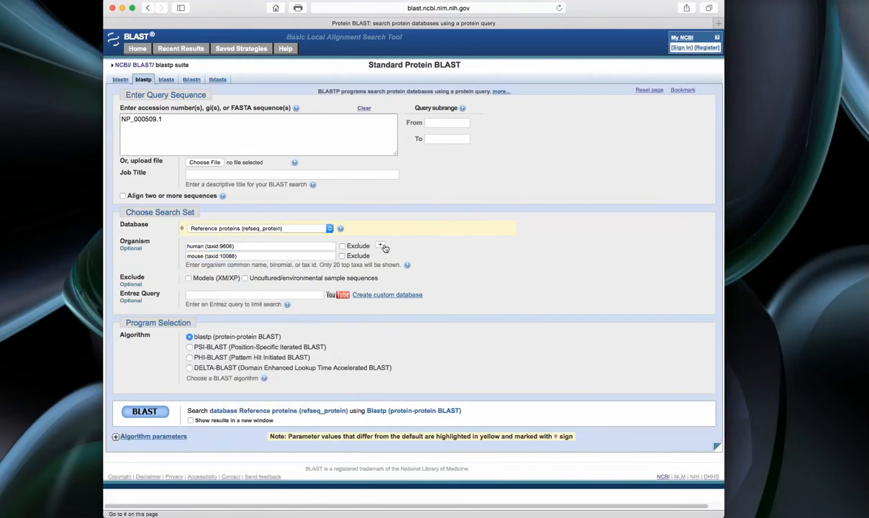
Step: Add Orca (taxid:9733) and chicken (taxid:9031) to the organisms of the BLAST search set
{"action": "left_click", "coordinate": [205, 266]}
{"action": "type", "text": "orca"}
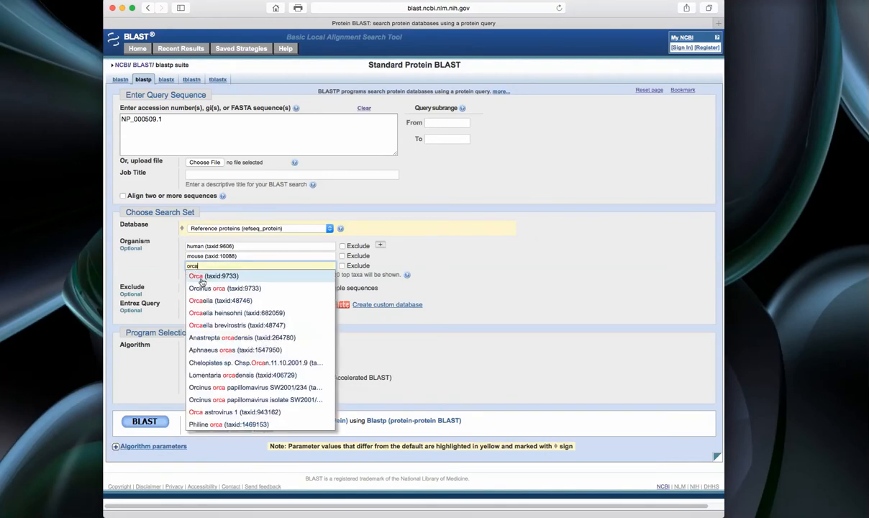
{"action": "left_click", "coordinate": [206, 276]}
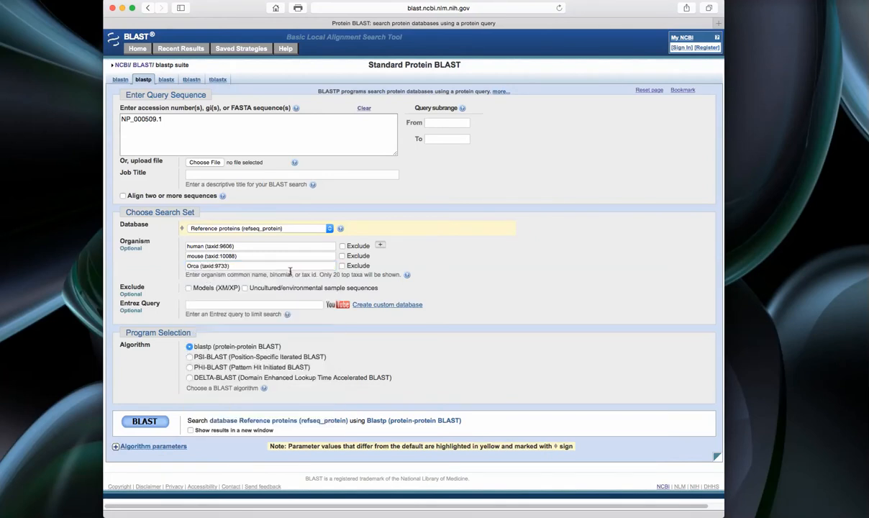
{"action": "left_click", "coordinate": [379, 245]}
{"action": "left_click", "coordinate": [215, 276]}
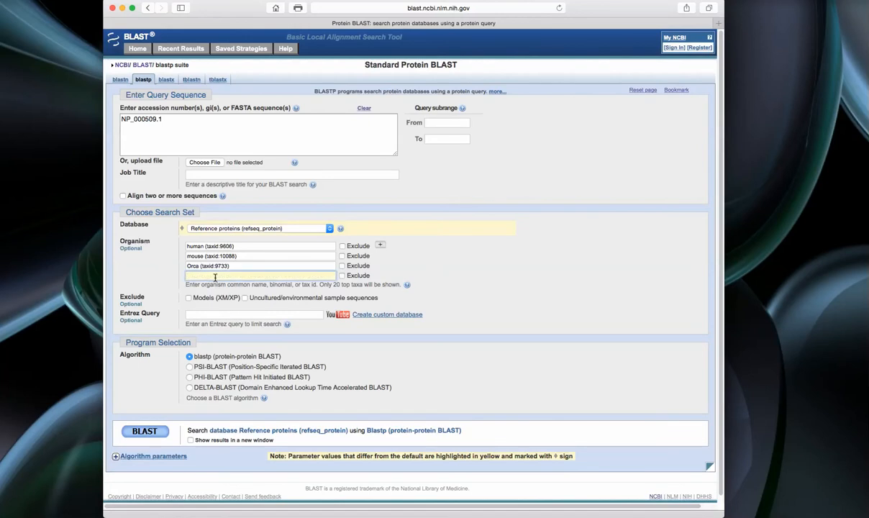
{"action": "type", "text": "chic"}
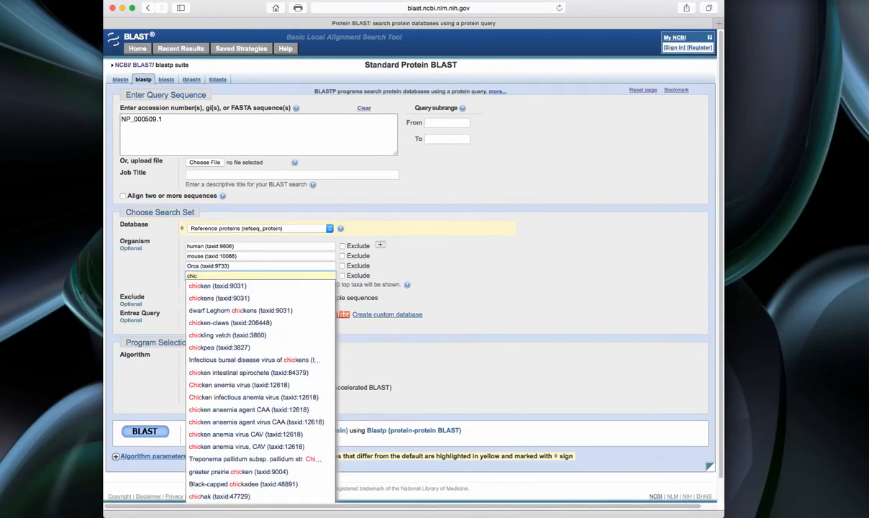
{"action": "left_click", "coordinate": [218, 286]}
Step: Add peregrine falcon (taxid:8954) and Alligator (taxid:8495) to the organisms of the BLAST search set
{"action": "left_click", "coordinate": [380, 246]}
{"action": "left_click", "coordinate": [209, 285]}
{"action": "type", "text": "falco"}
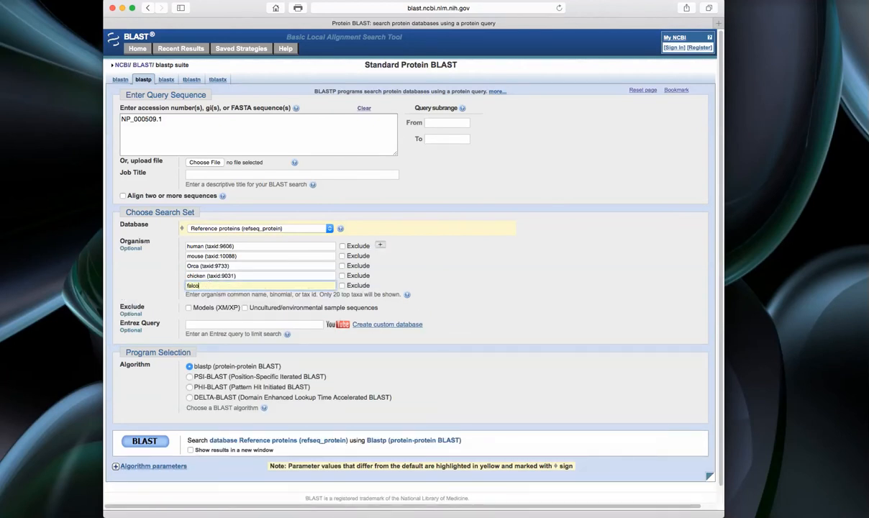
{"action": "type", "text": "n"}
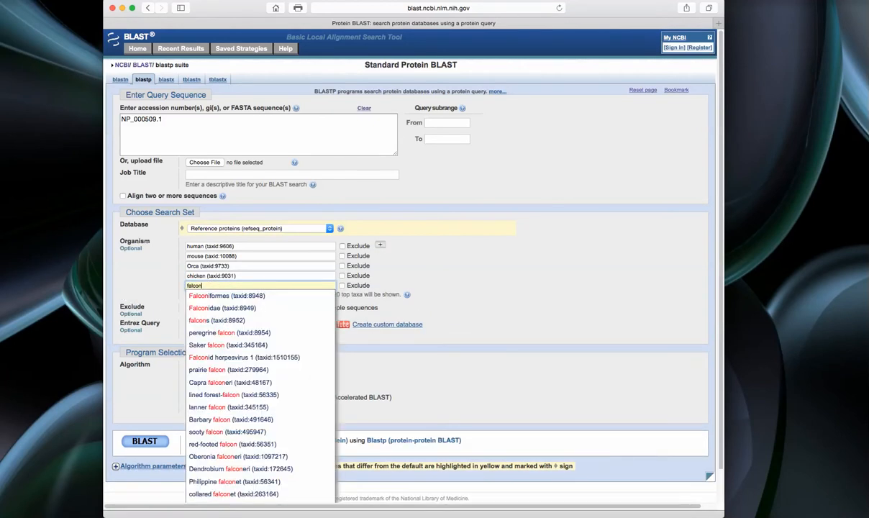
{"action": "left_click", "coordinate": [217, 334]}
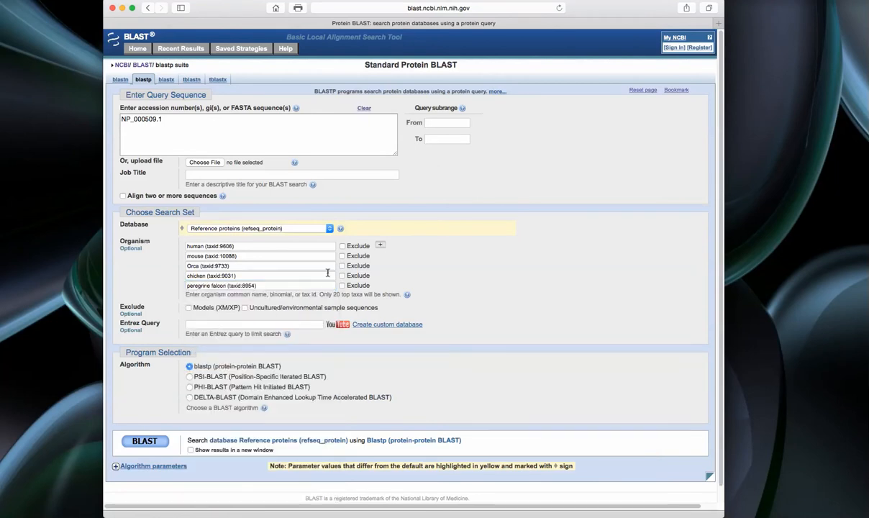
{"action": "left_click", "coordinate": [380, 246]}
{"action": "left_click", "coordinate": [205, 296]}
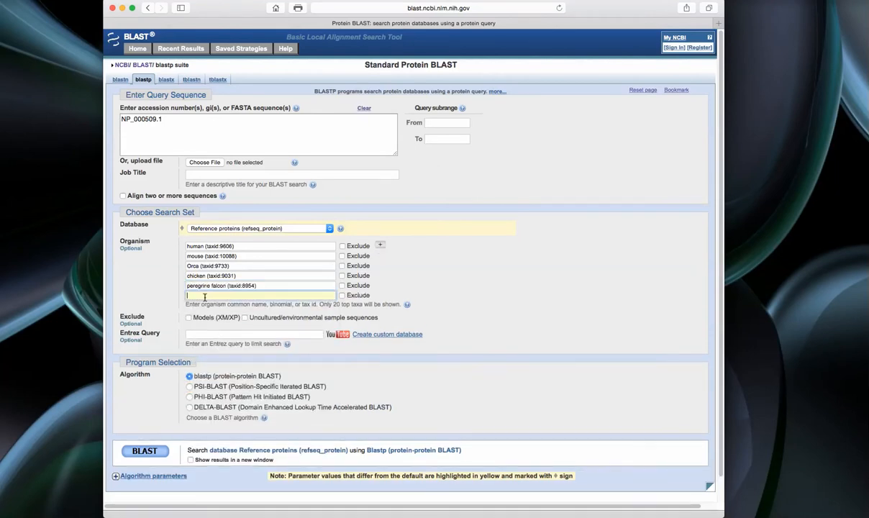
{"action": "type", "text": "alligator"}
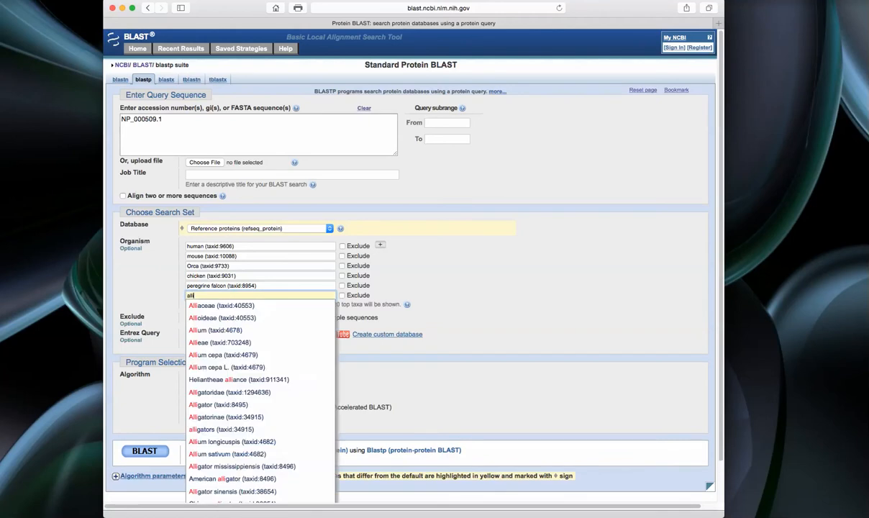
{"action": "left_click", "coordinate": [208, 317]}
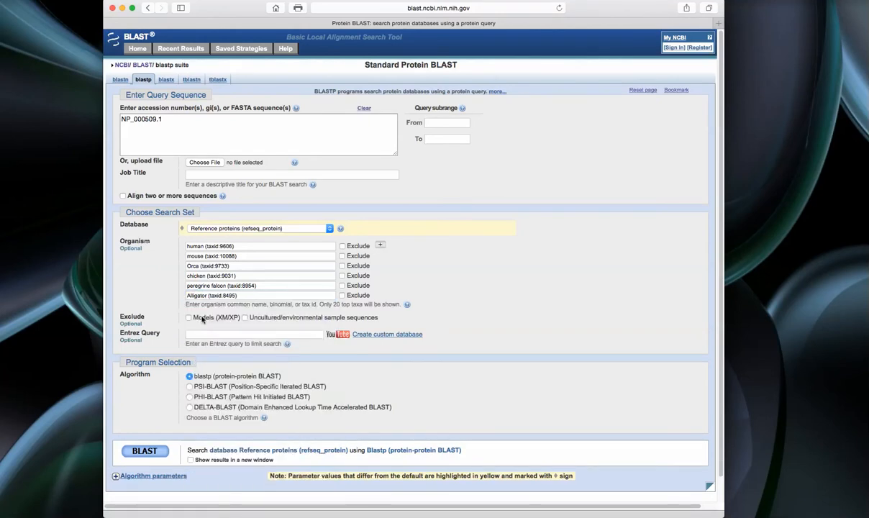
Step: Add zebrafish (taxid:7955) to the organisms and run the protein BLAST search
{"action": "left_click", "coordinate": [380, 246]}
{"action": "left_click", "coordinate": [199, 305]}
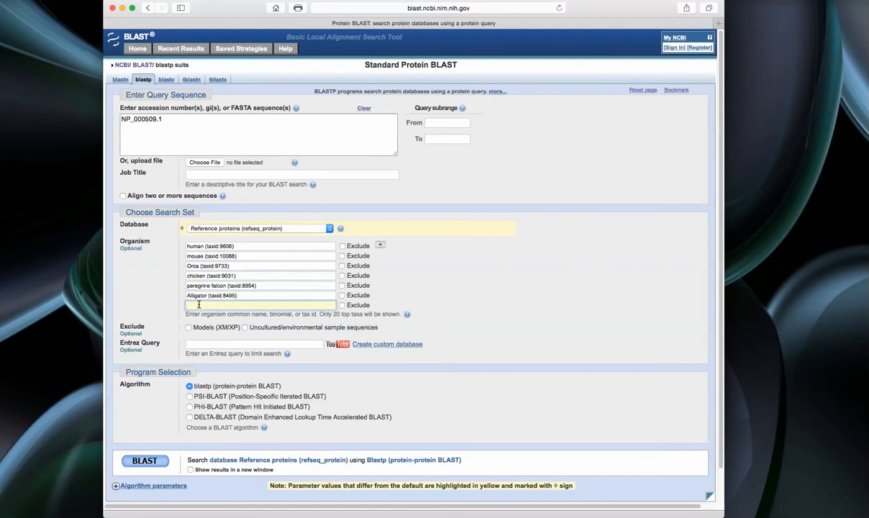
{"action": "type", "text": "zebrafi"}
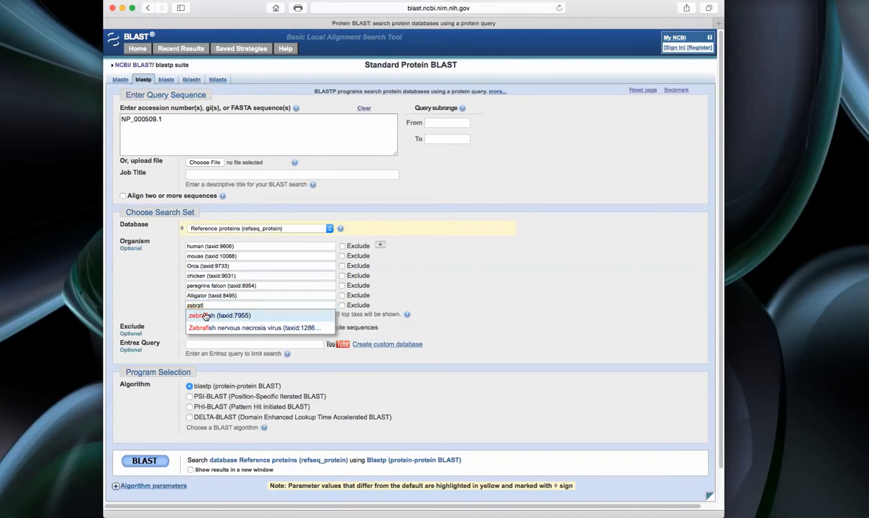
{"action": "left_click", "coordinate": [205, 316]}
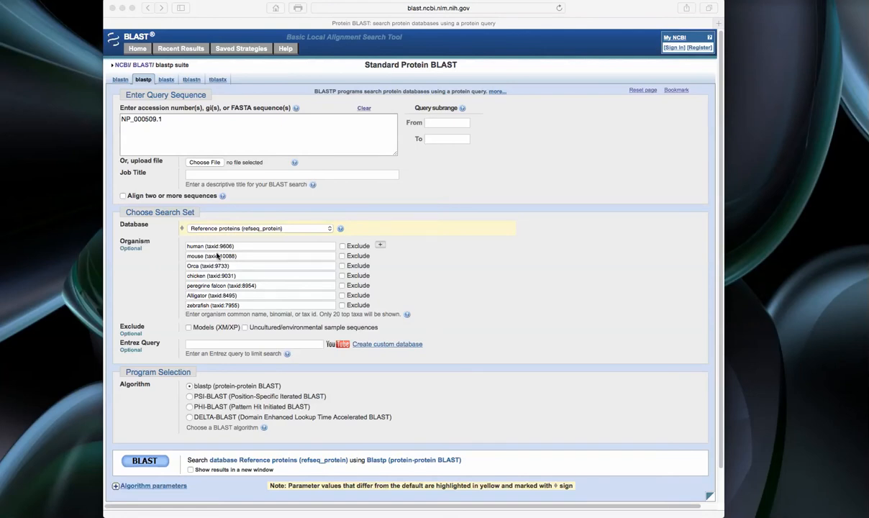
{"action": "left_click", "coordinate": [145, 461]}
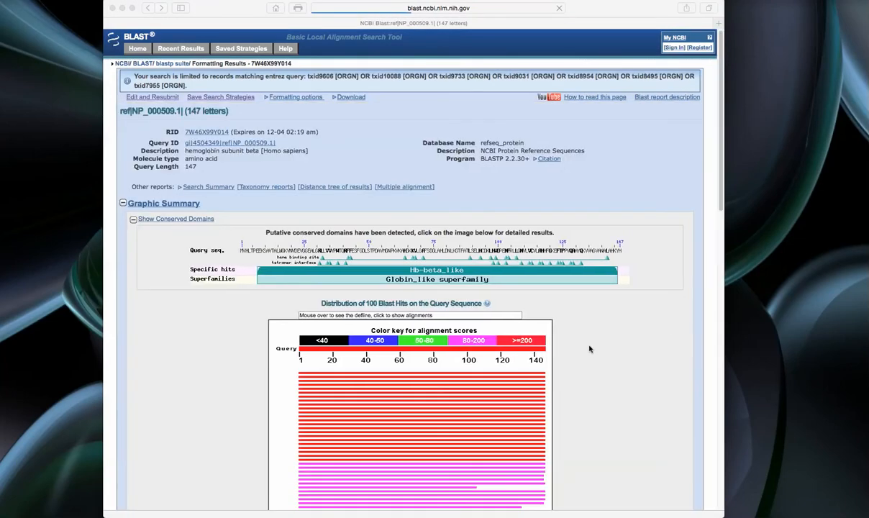
Step: Review the graphic summary of the BLAST hits and select the hemoglobin subunit beta [Homo sapiens] sequence in the descriptions
{"action": "scroll", "coordinate": [583, 350], "scroll_direction": "down", "scroll_amount": 1}
{"action": "scroll", "coordinate": [582, 350], "scroll_direction": "down", "scroll_amount": 2}
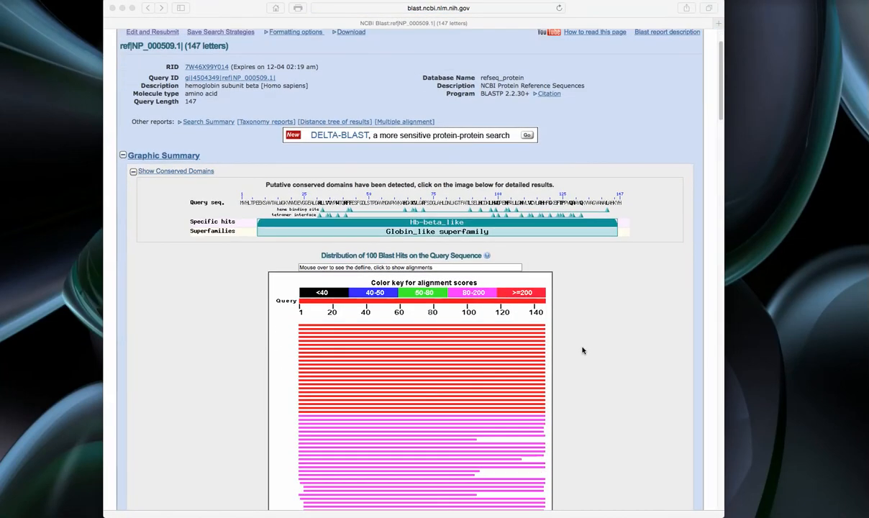
{"action": "scroll", "coordinate": [583, 351], "scroll_direction": "down", "scroll_amount": 3}
{"action": "scroll", "coordinate": [583, 350], "scroll_direction": "down", "scroll_amount": 3}
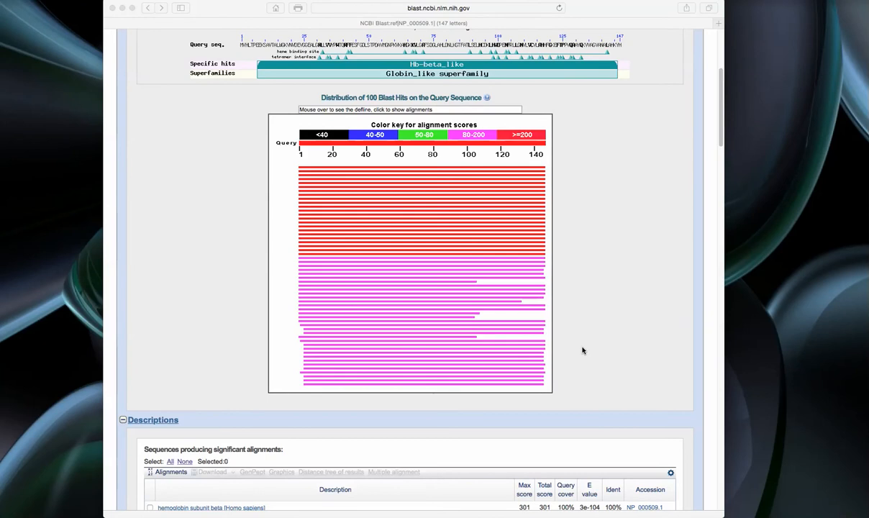
{"action": "scroll", "coordinate": [583, 350], "scroll_direction": "down", "scroll_amount": 2}
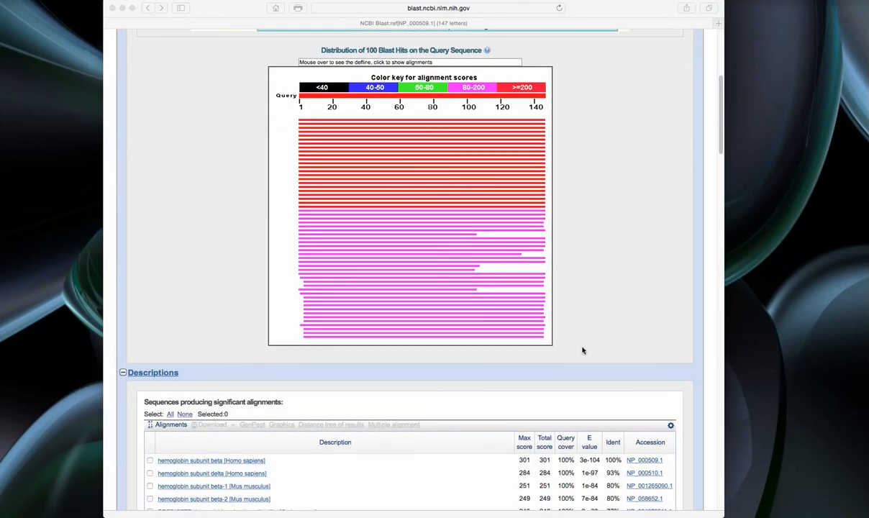
{"action": "scroll", "coordinate": [583, 351], "scroll_direction": "down", "scroll_amount": 2}
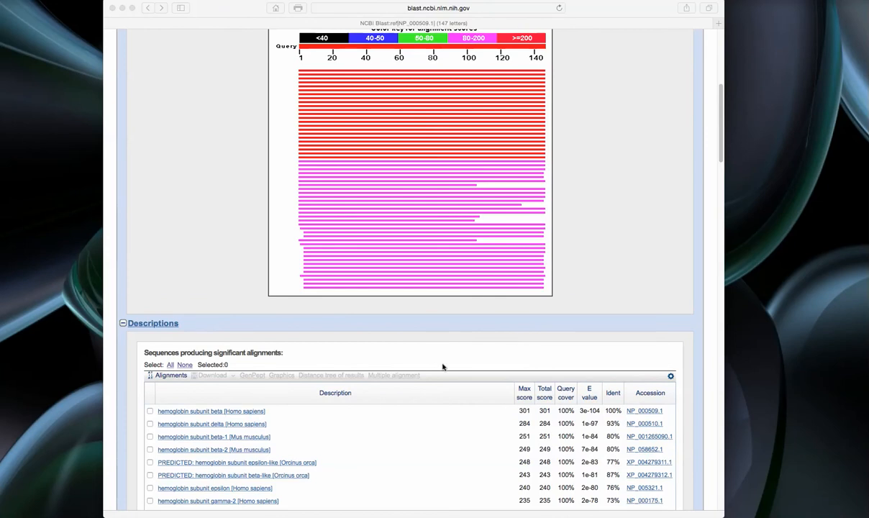
{"action": "scroll", "coordinate": [442, 365], "scroll_direction": "down", "scroll_amount": 3}
{"action": "scroll", "coordinate": [442, 367], "scroll_direction": "down", "scroll_amount": 1}
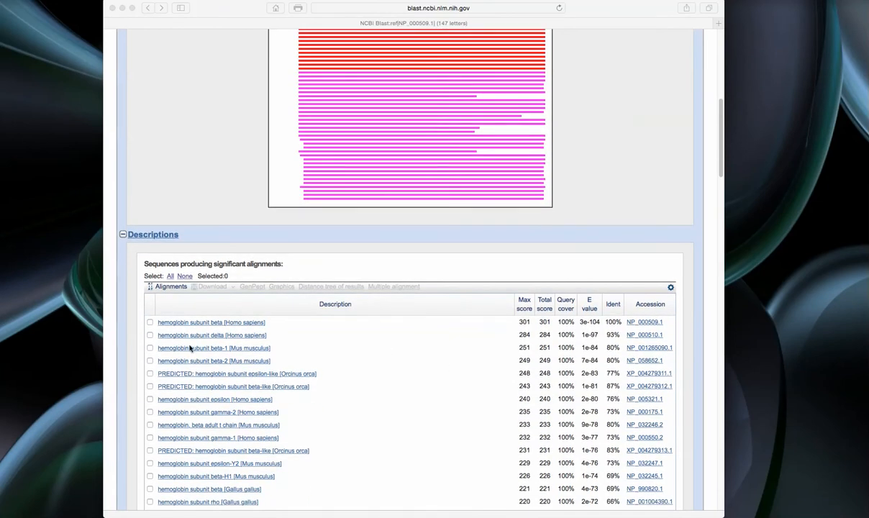
{"action": "left_click", "coordinate": [148, 325]}
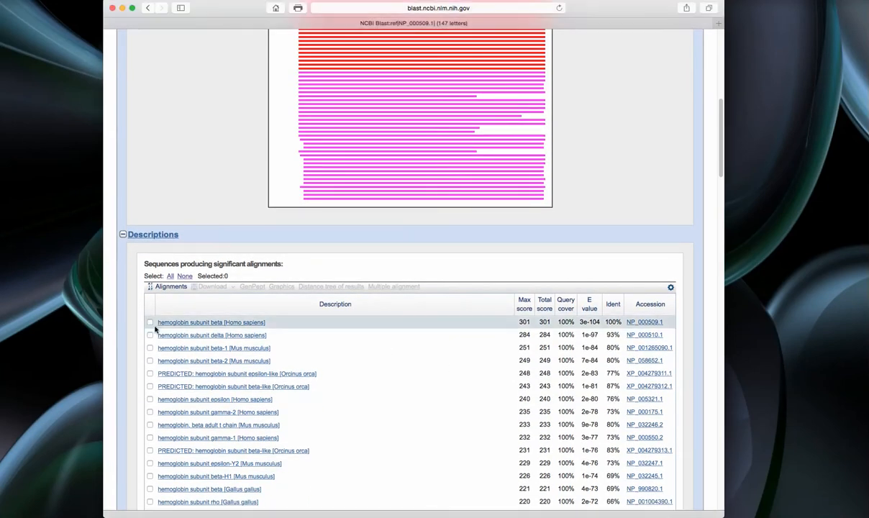
{"action": "left_click", "coordinate": [150, 323]}
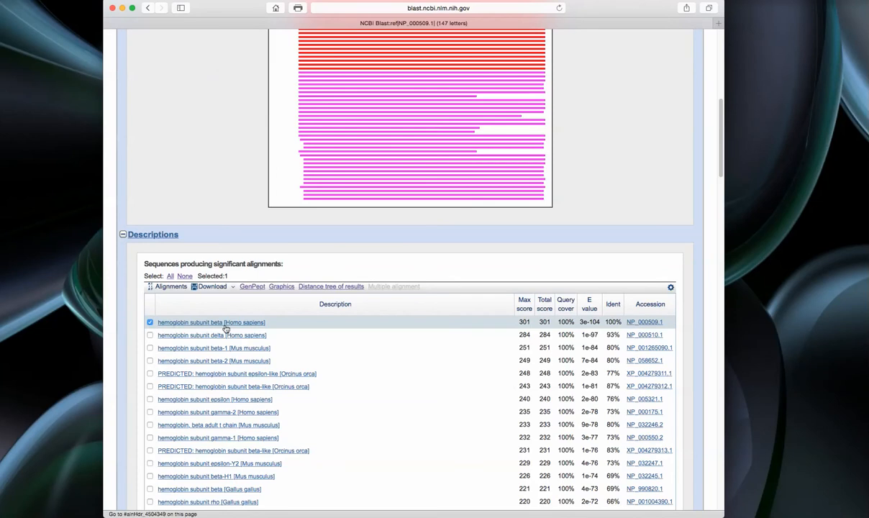
Step: Select the hemoglobin subunit beta-1 [Mus musculus] and beta-like [Orcinus orca] (XP_004279312.1) sequences among the BLAST hits
{"action": "scroll", "coordinate": [209, 331], "scroll_direction": "down", "scroll_amount": 1}
{"action": "scroll", "coordinate": [209, 331], "scroll_direction": "down", "scroll_amount": 1}
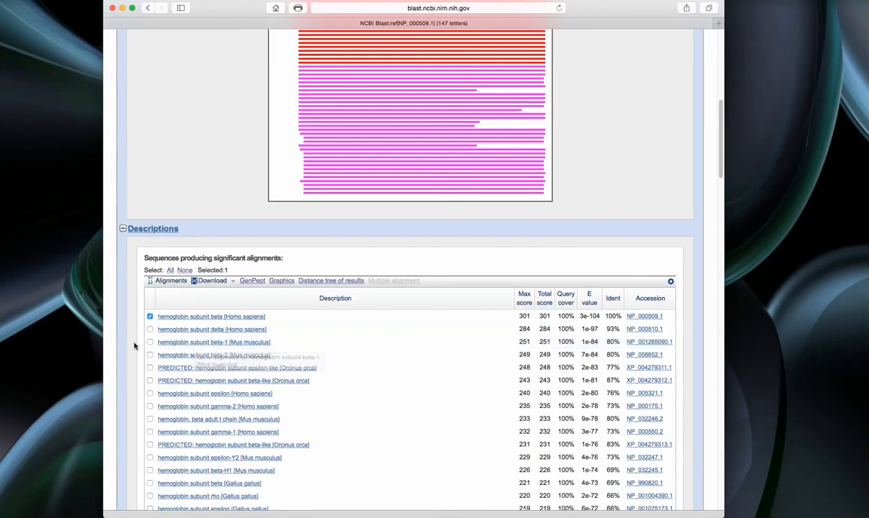
{"action": "left_click", "coordinate": [150, 342]}
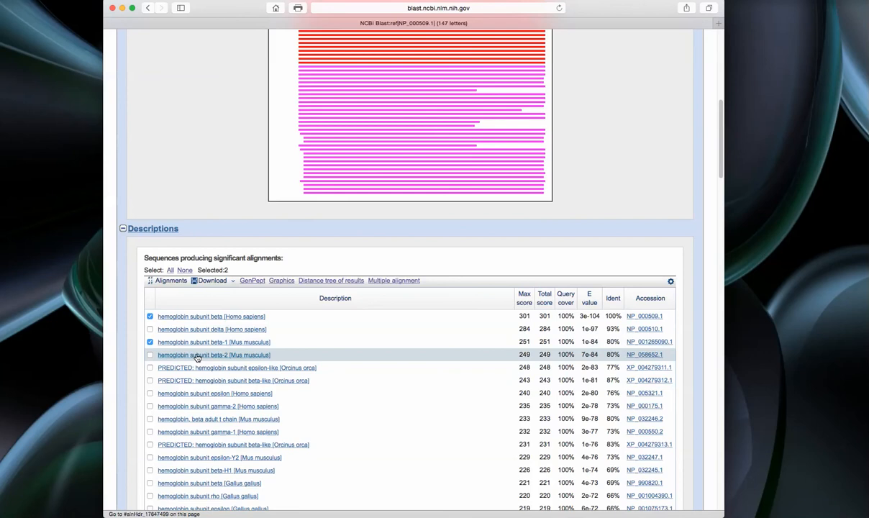
{"action": "scroll", "coordinate": [216, 337], "scroll_direction": "down", "scroll_amount": 1}
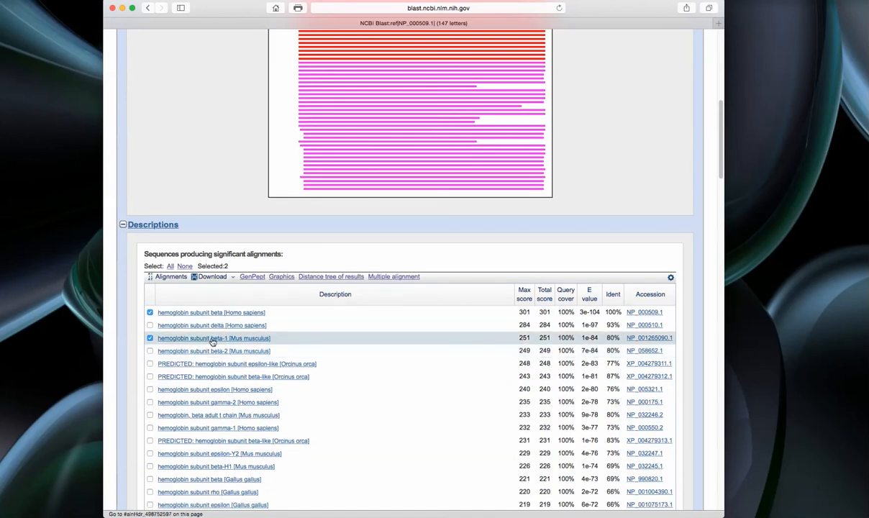
{"action": "scroll", "coordinate": [192, 365], "scroll_direction": "down", "scroll_amount": 1}
{"action": "scroll", "coordinate": [189, 366], "scroll_direction": "down", "scroll_amount": 3}
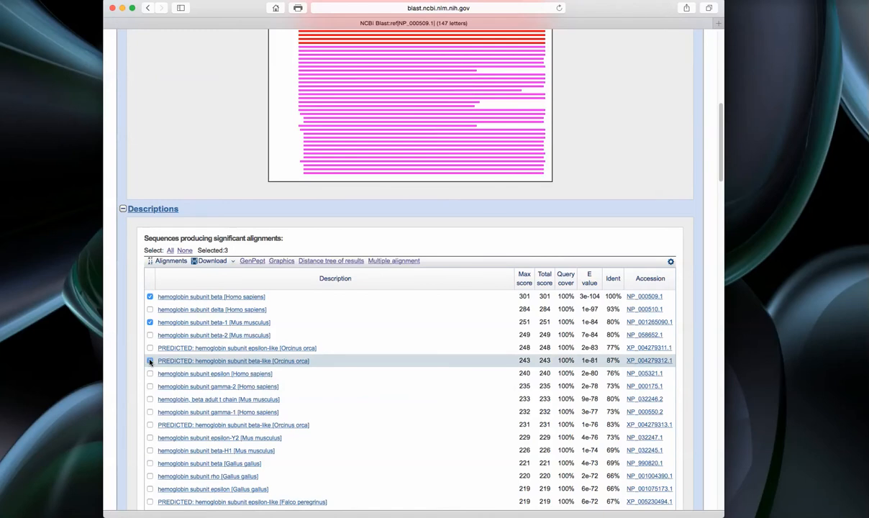
{"action": "left_click", "coordinate": [150, 362]}
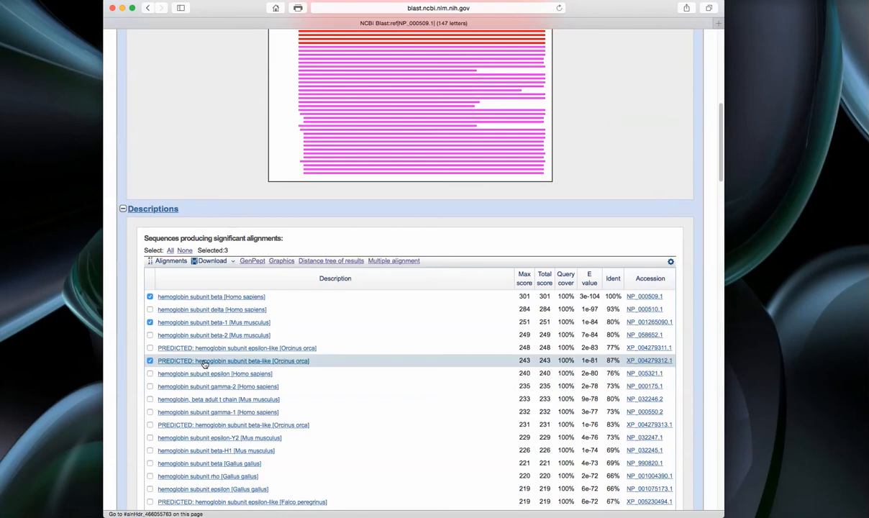
Step: Add hemoglobin subunit beta [Gallus gallus] and beta-like [Falco peregrinus] (XP_005230495.1) to the selected BLAST hits
{"action": "scroll", "coordinate": [204, 364], "scroll_direction": "down", "scroll_amount": 1}
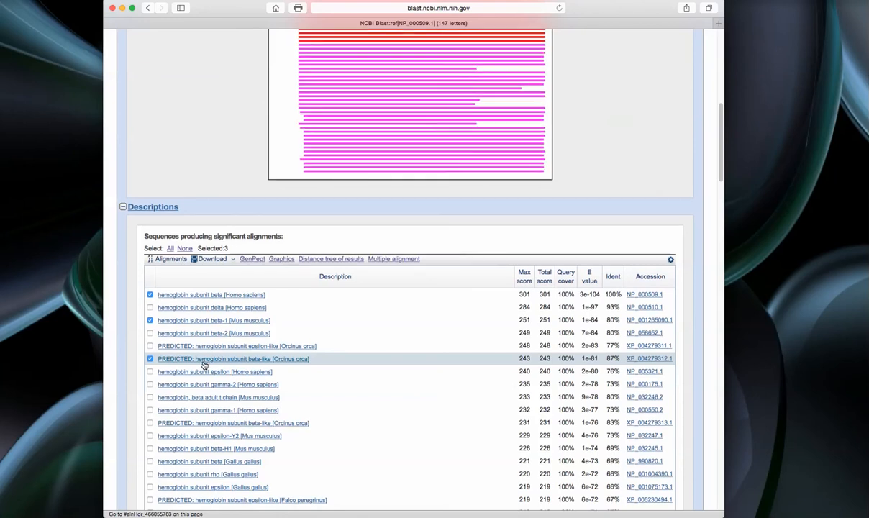
{"action": "scroll", "coordinate": [205, 364], "scroll_direction": "down", "scroll_amount": 3}
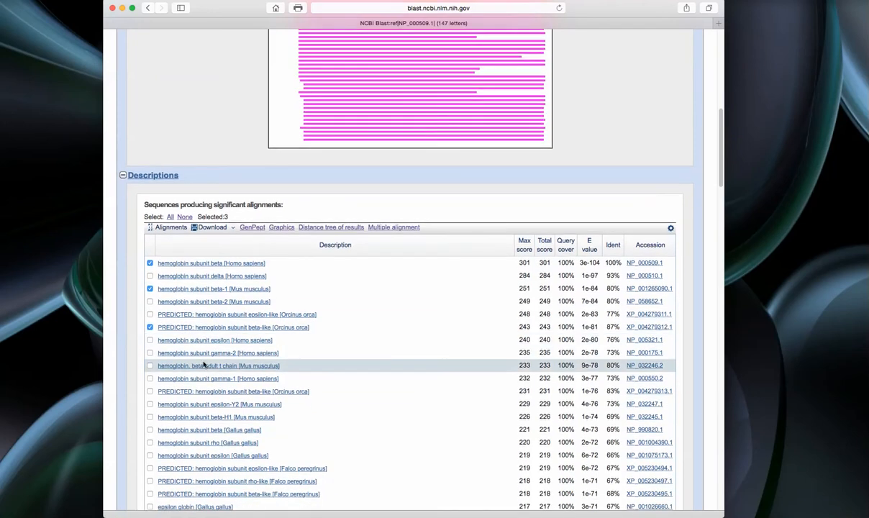
{"action": "scroll", "coordinate": [204, 364], "scroll_direction": "down", "scroll_amount": 2}
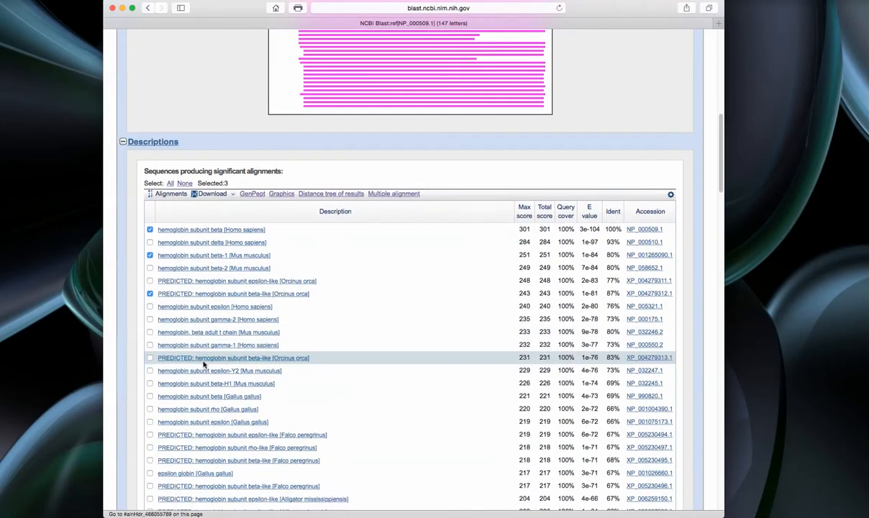
{"action": "left_click", "coordinate": [149, 396]}
{"action": "scroll", "coordinate": [243, 395], "scroll_direction": "down", "scroll_amount": 1}
{"action": "scroll", "coordinate": [243, 394], "scroll_direction": "down", "scroll_amount": 2}
{"action": "scroll", "coordinate": [243, 395], "scroll_direction": "down", "scroll_amount": 2}
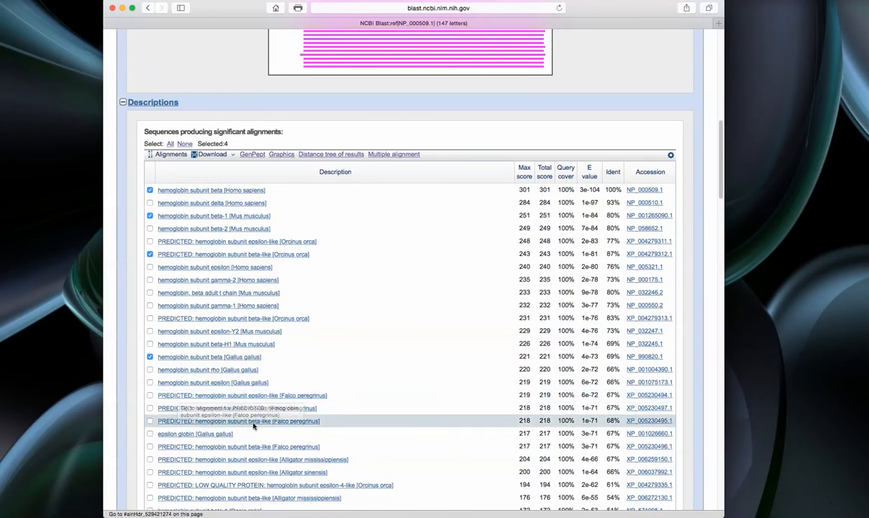
{"action": "left_click", "coordinate": [150, 421]}
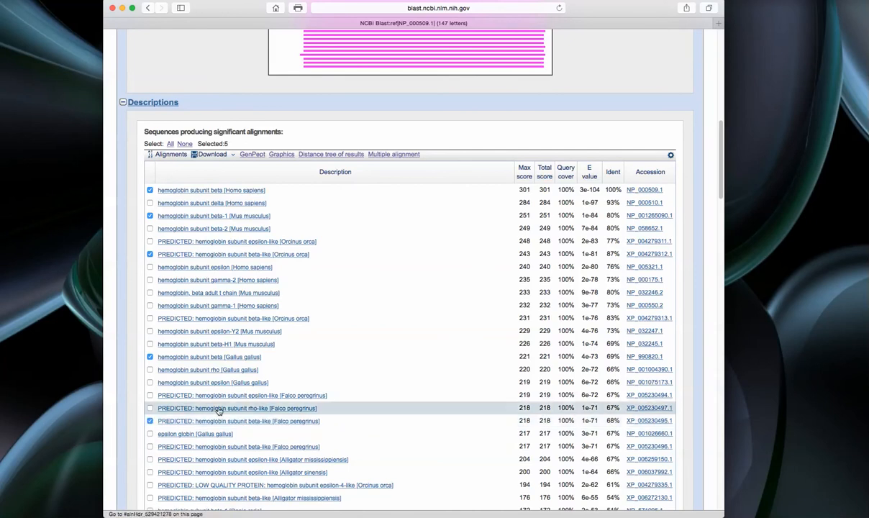
Step: Add hemoglobin subunit beta-like [Alligator mississippiensis] and hemoglobin subunit beta-1 [Danio rerio] to the selected hits
{"action": "scroll", "coordinate": [220, 411], "scroll_direction": "down", "scroll_amount": 1}
{"action": "scroll", "coordinate": [220, 411], "scroll_direction": "down", "scroll_amount": 3}
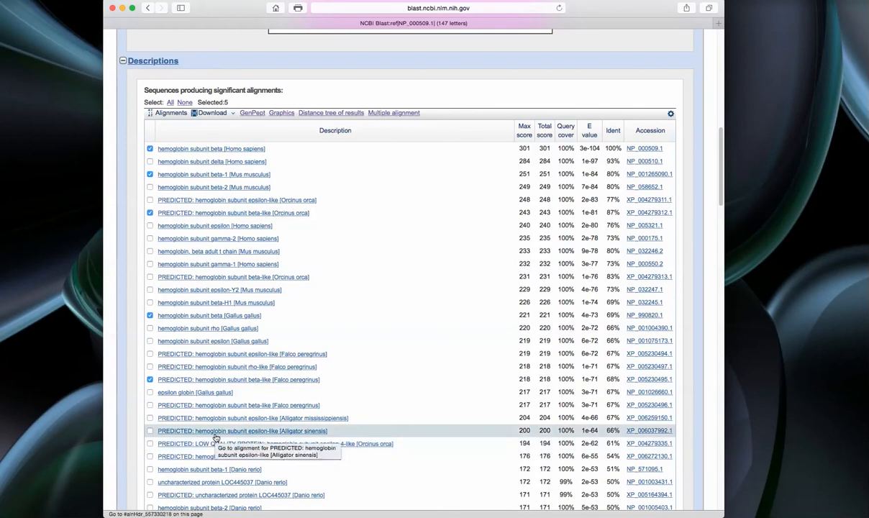
{"action": "scroll", "coordinate": [215, 437], "scroll_direction": "down", "scroll_amount": 3}
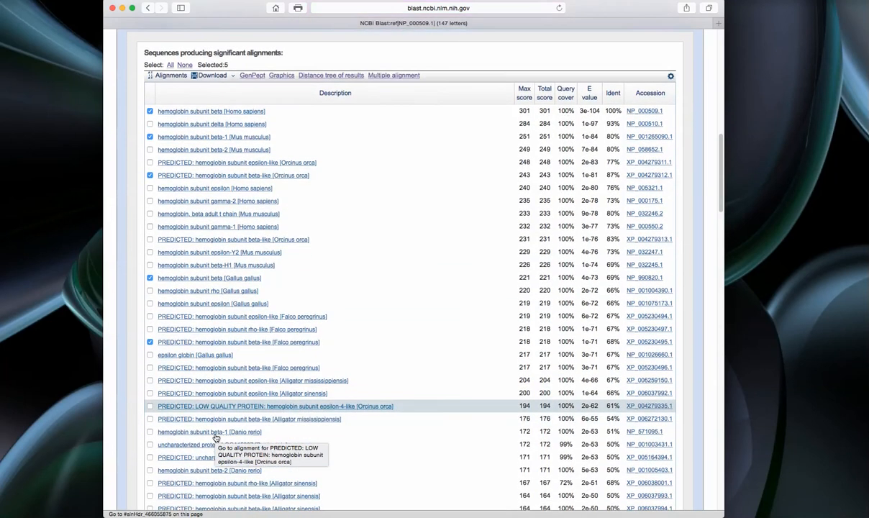
{"action": "left_click", "coordinate": [150, 419]}
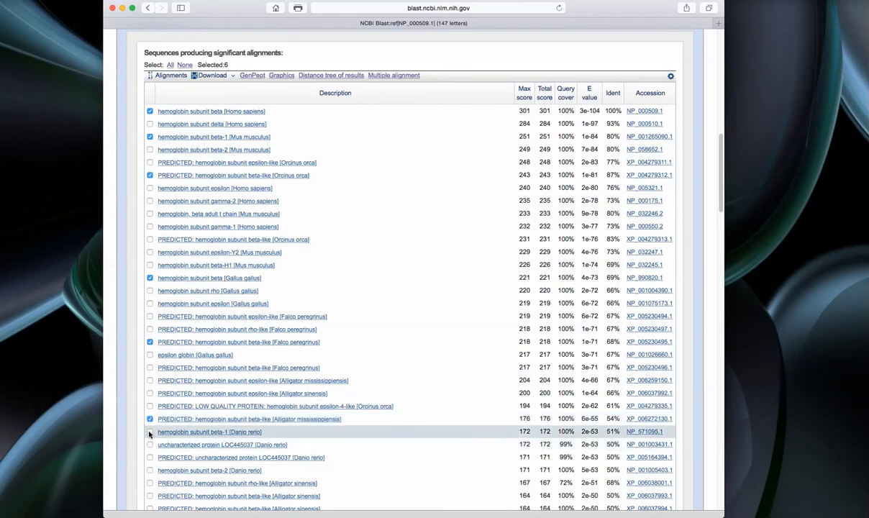
{"action": "left_click", "coordinate": [150, 432]}
Step: Download the selected sequences as FASTA (complete sequence) and move the downloaded text file's window over the results
{"action": "scroll", "coordinate": [219, 297], "scroll_direction": "up", "scroll_amount": 2}
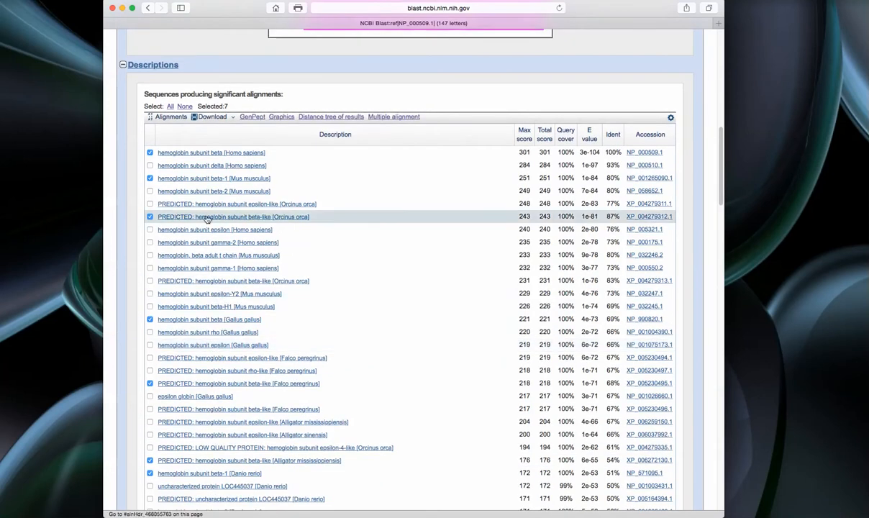
{"action": "left_click", "coordinate": [230, 118]}
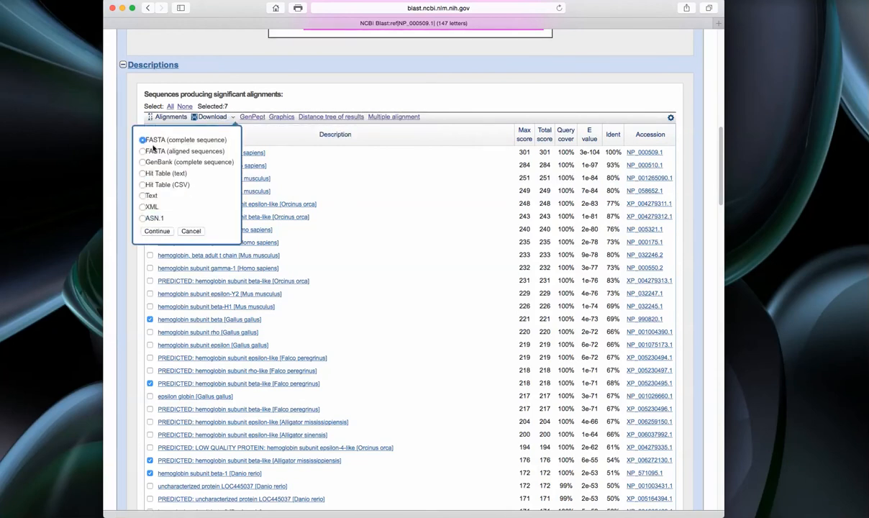
{"action": "left_click", "coordinate": [157, 232]}
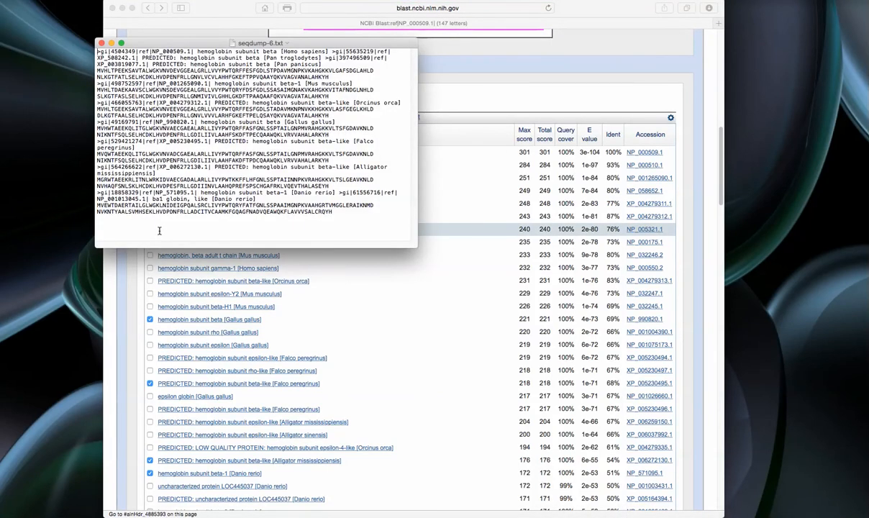
{"action": "left_click_drag", "start_coordinate": [192, 45], "coordinate": [422, 127]}
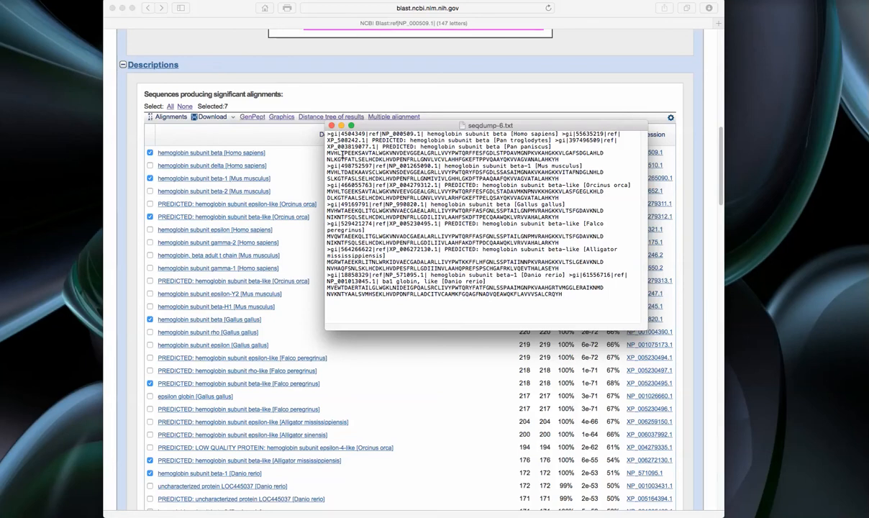
Step: Replace the first two FASTA headers in seqdump-6.txt with ">hb human" and ">hb mouse"
{"action": "left_click_drag", "start_coordinate": [330, 135], "coordinate": [551, 144]}
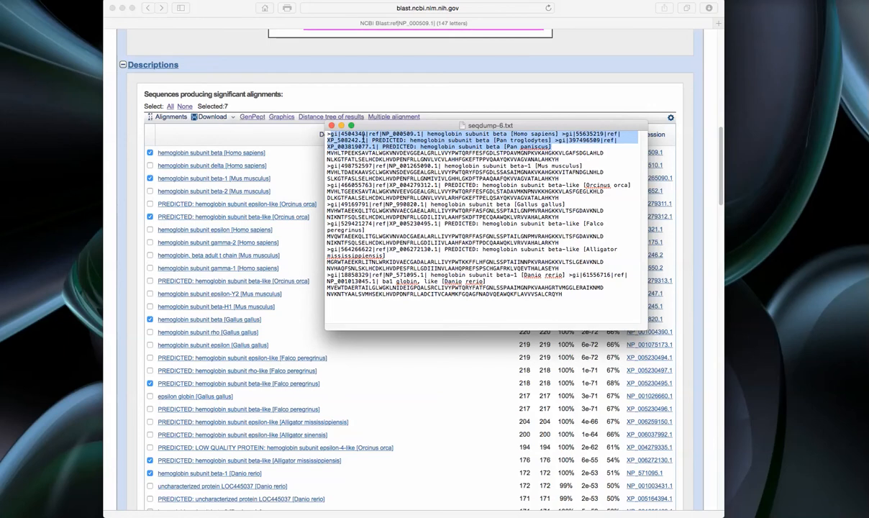
{"action": "type", "text": ">hb"}
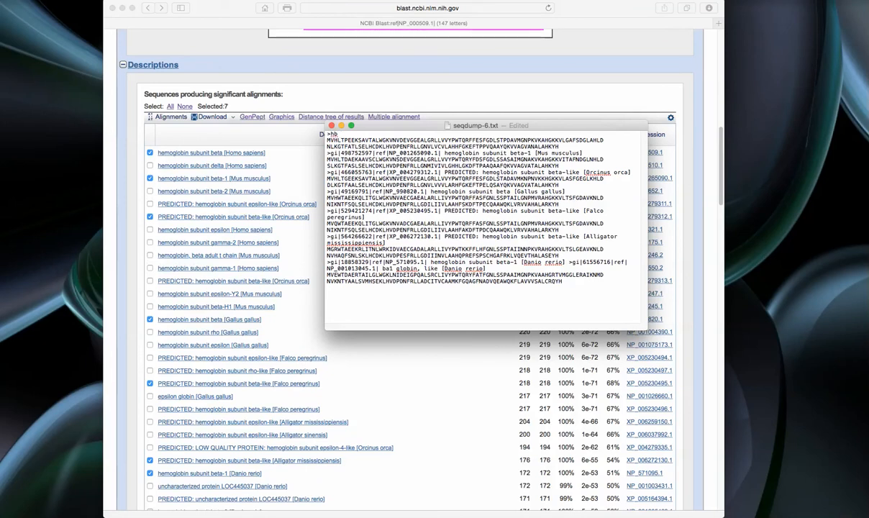
{"action": "type", "text": " human"}
{"action": "left_click_drag", "start_coordinate": [327, 152], "coordinate": [583, 153]}
{"action": "type", "text": ">hb mouse"}
{"action": "left_click_drag", "start_coordinate": [503, 125], "coordinate": [553, 183]}
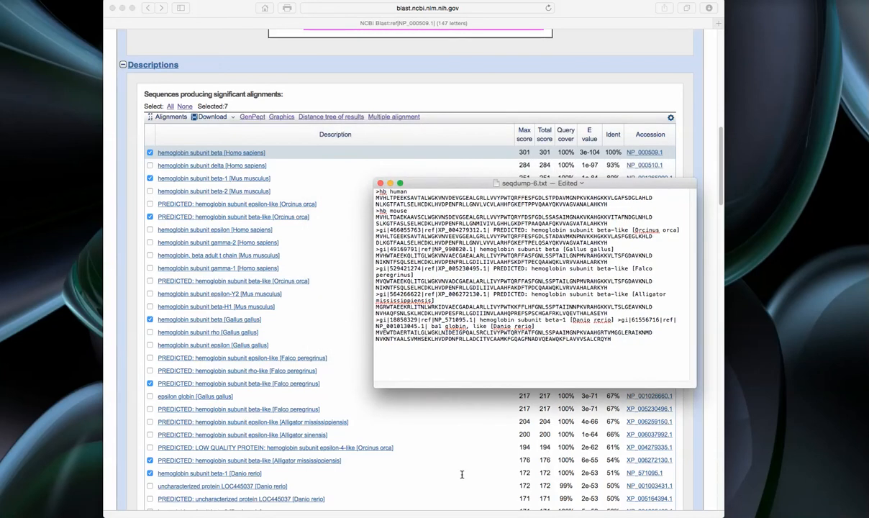
Step: Switch to the seqs.txt document in TextEdit and place its window beside the BLAST descriptions, moving seqdump-6.txt aside
{"action": "left_click", "coordinate": [142, 499]}
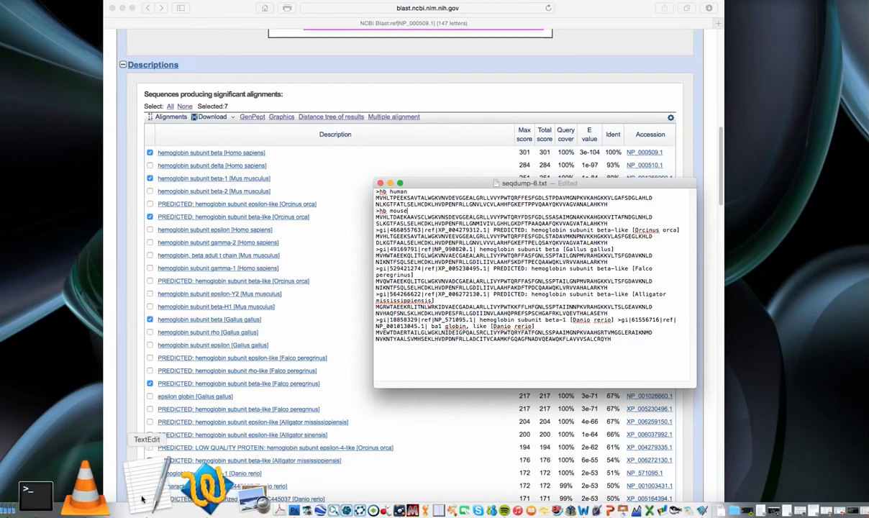
{"action": "left_click", "coordinate": [123, 0]}
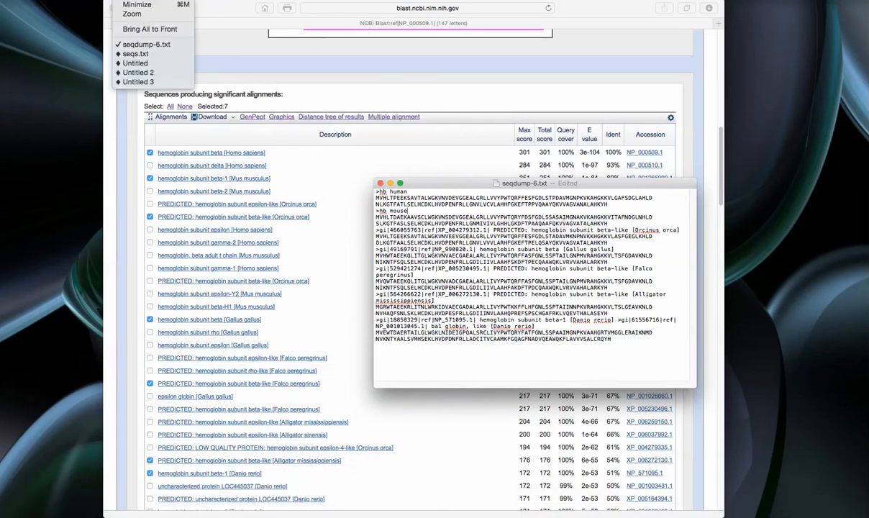
{"action": "left_click", "coordinate": [148, 54]}
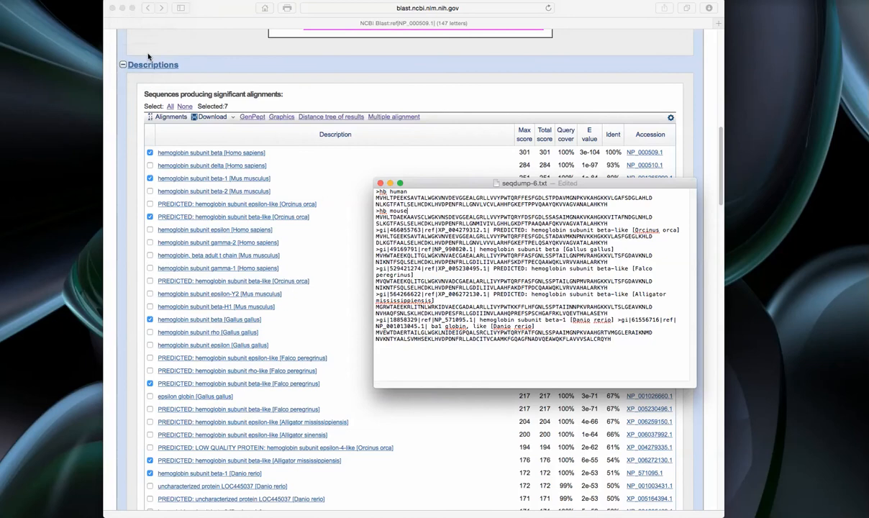
{"action": "left_click_drag", "start_coordinate": [558, 67], "coordinate": [248, 135]}
{"action": "left_click_drag", "start_coordinate": [574, 184], "coordinate": [868, 189]}
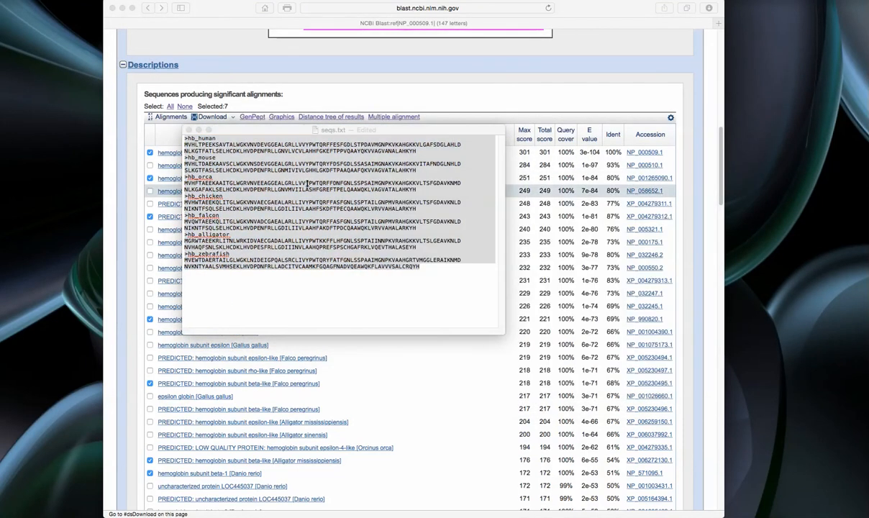
{"action": "left_click_drag", "start_coordinate": [239, 131], "coordinate": [462, 166]}
{"action": "left_click", "coordinate": [440, 161]}
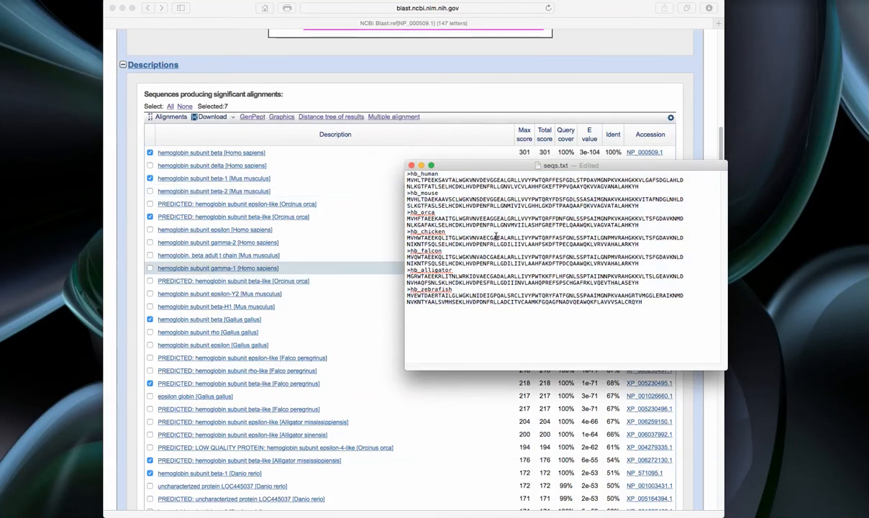
{"action": "left_click_drag", "start_coordinate": [469, 168], "coordinate": [507, 209]}
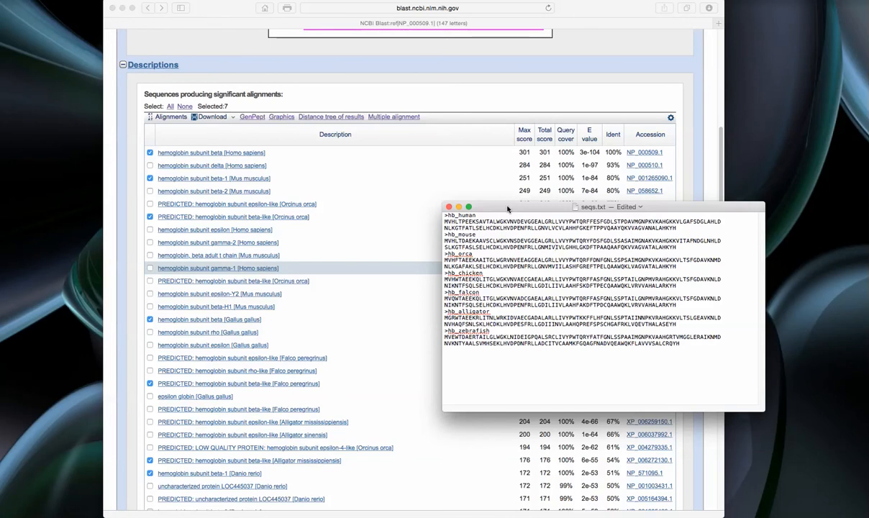
{"action": "left_click_drag", "start_coordinate": [508, 208], "coordinate": [481, 218]}
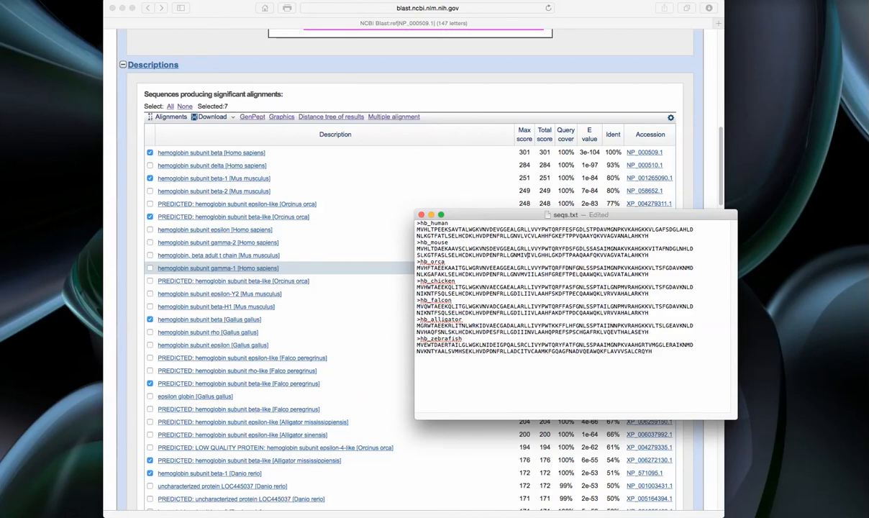
Step: Switch to Chrome, search Google for "phylogeny fr" and open the Phylogeny.fr home page
{"action": "left_click_drag", "start_coordinate": [867, 266], "coordinate": [360, 8]}
{"action": "left_click", "coordinate": [321, 203]}
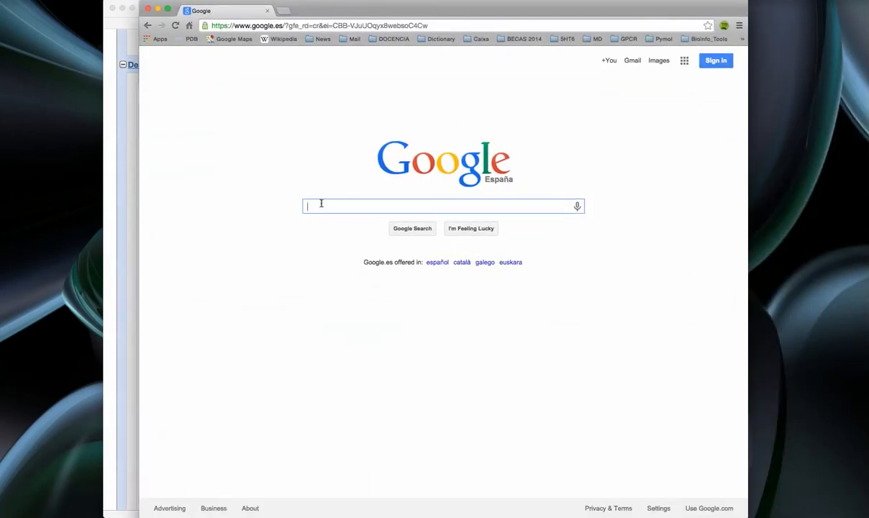
{"action": "type", "text": "phylog"}
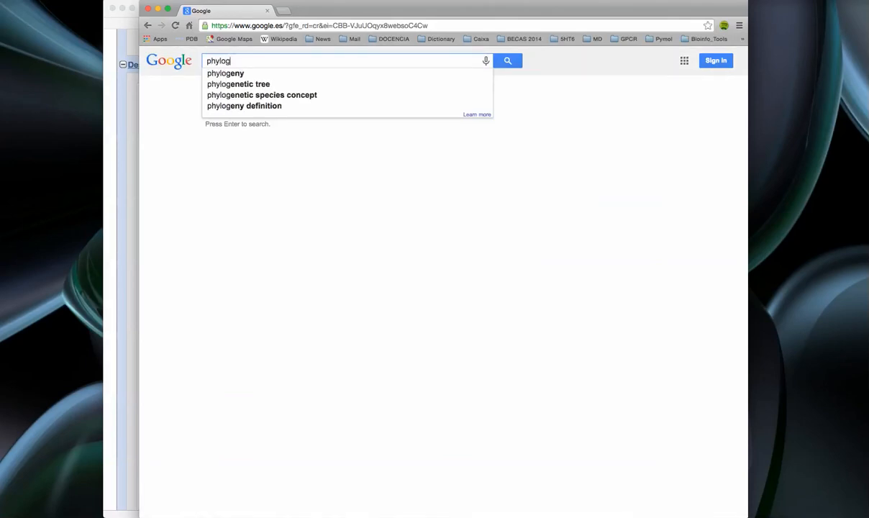
{"action": "type", "text": "eny fr"}
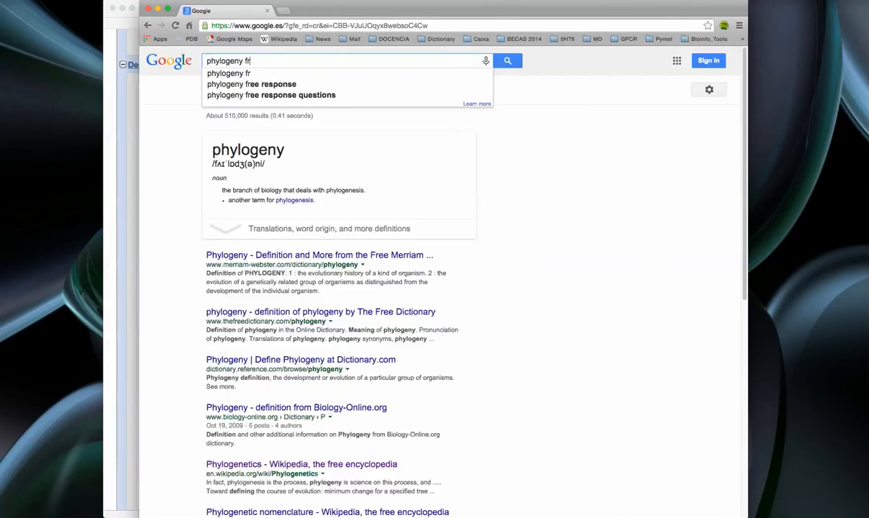
{"action": "key", "text": "Return"}
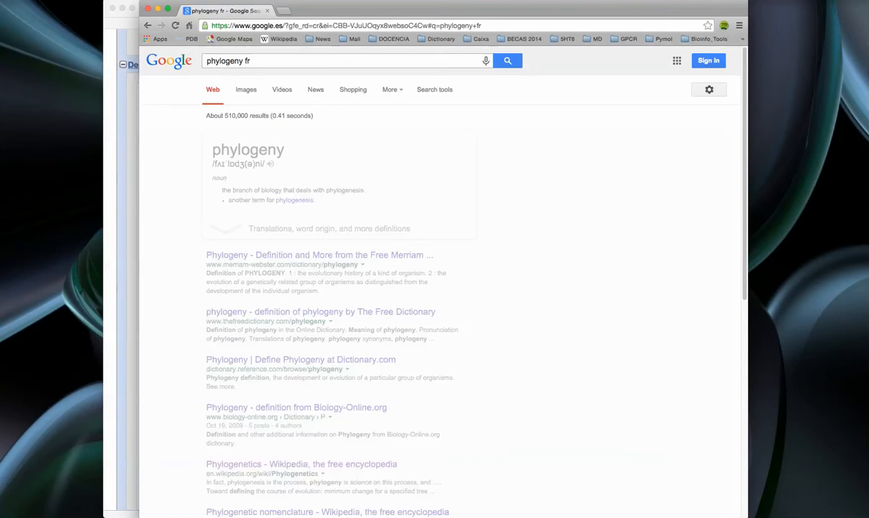
{"action": "left_click", "coordinate": [258, 136]}
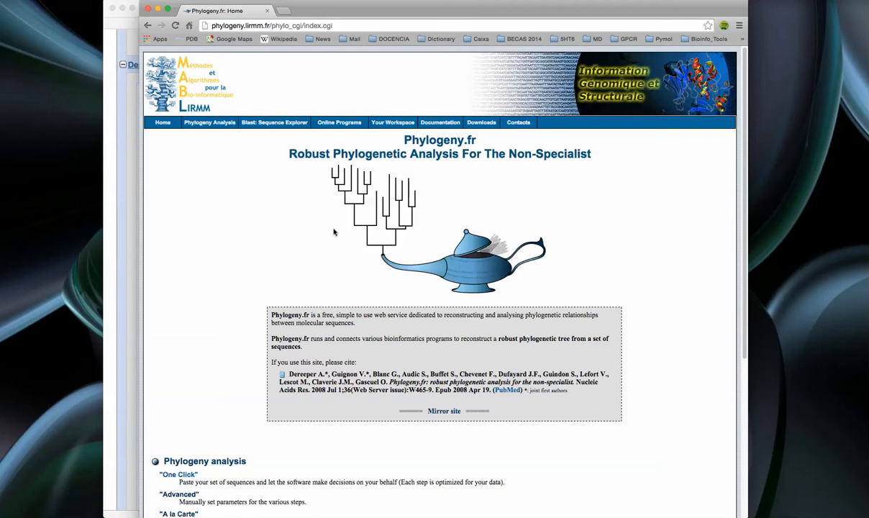
Step: Examine the phylogeny analysis modes and online programs offered on the Phylogeny.fr home page
{"action": "scroll", "coordinate": [392, 276], "scroll_direction": "down", "scroll_amount": 5}
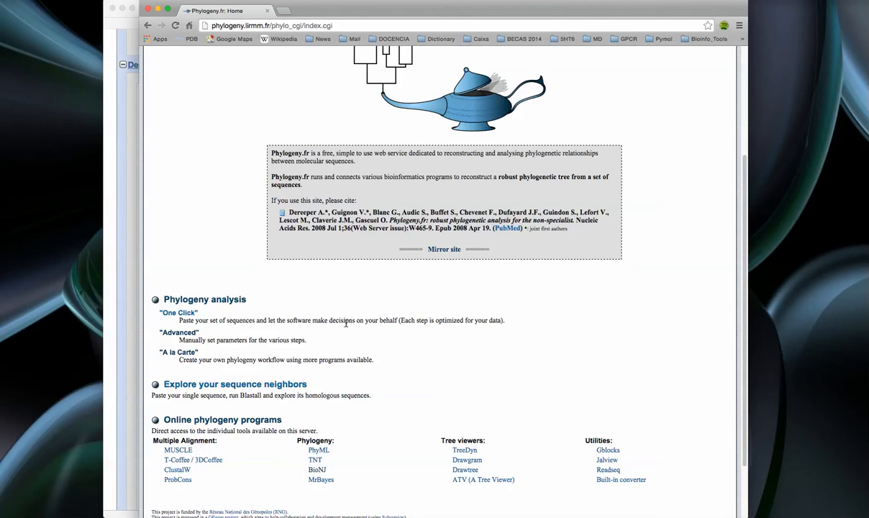
{"action": "scroll", "coordinate": [200, 300], "scroll_direction": "up", "scroll_amount": 2}
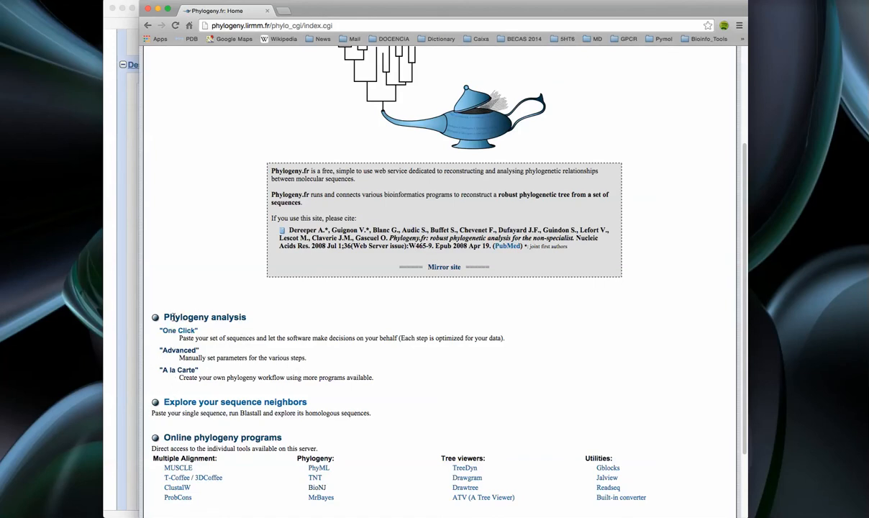
{"action": "left_click_drag", "start_coordinate": [160, 318], "coordinate": [247, 318]}
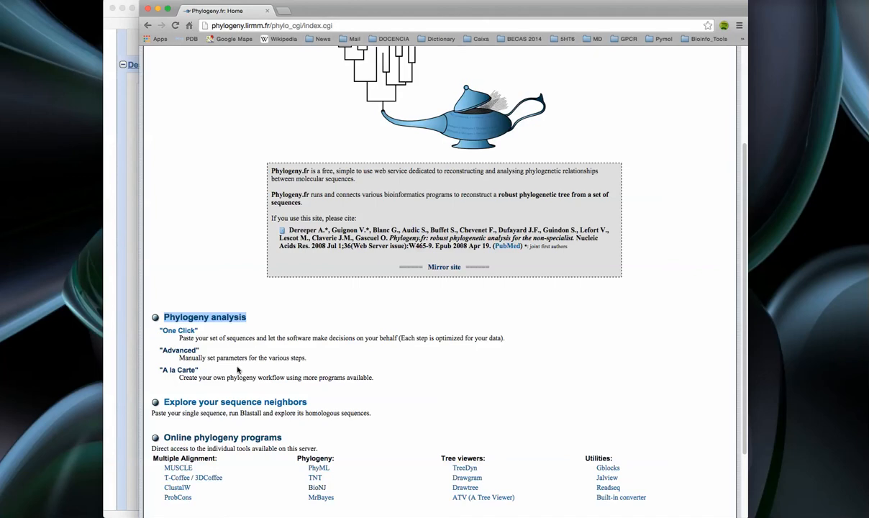
Step: Open the "A la Carte" phylogeny analysis mode and name the analysis "globins"
{"action": "left_click", "coordinate": [177, 371]}
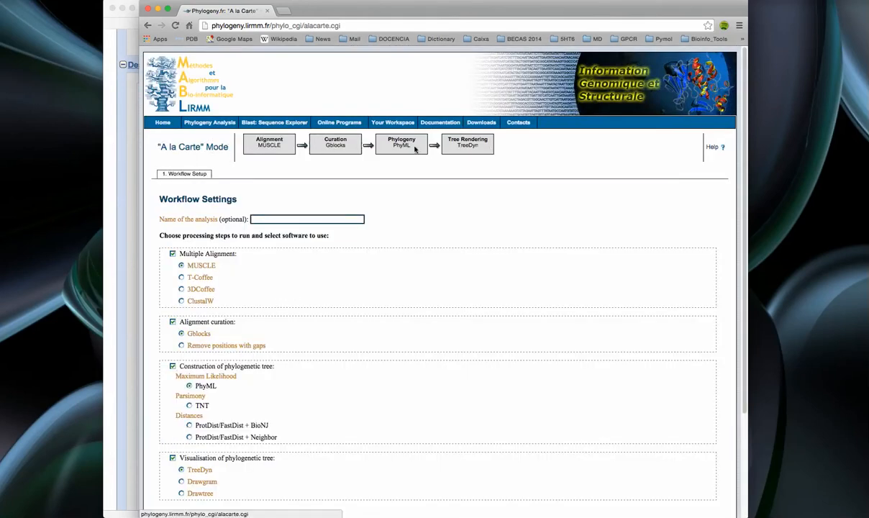
{"action": "left_click", "coordinate": [266, 219]}
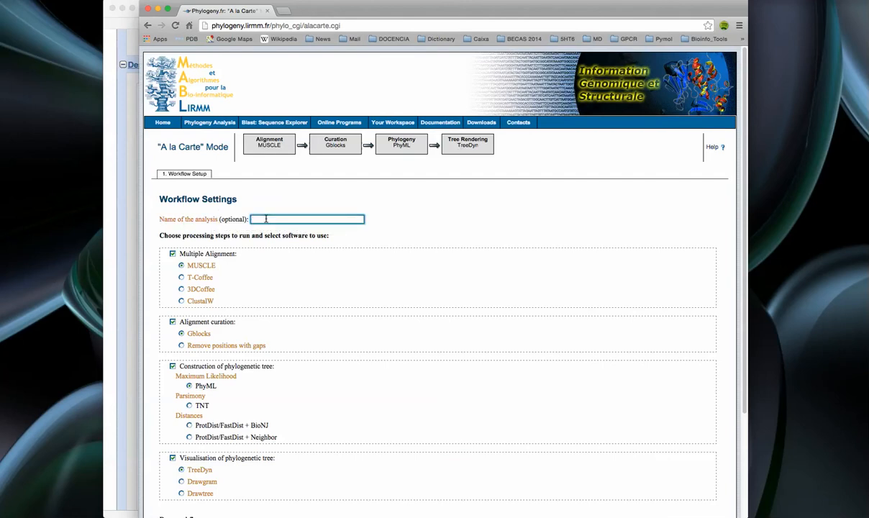
{"action": "type", "text": "globins"}
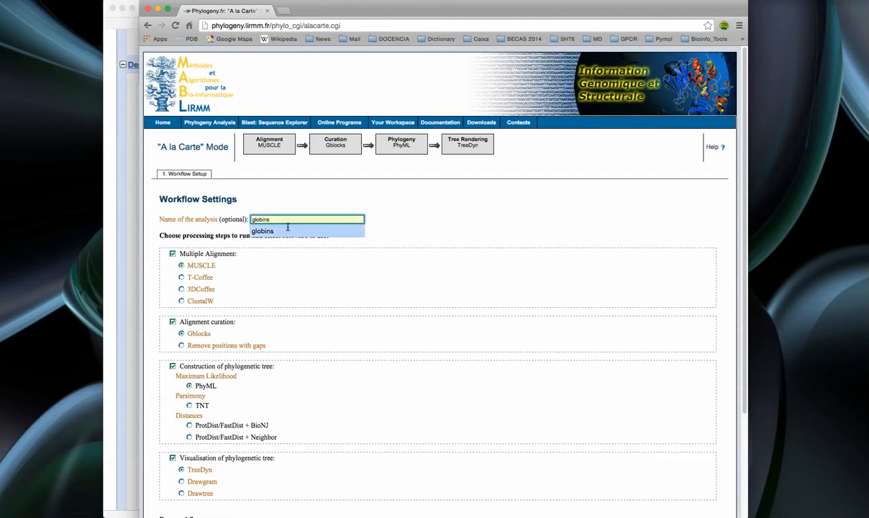
{"action": "left_click", "coordinate": [263, 231]}
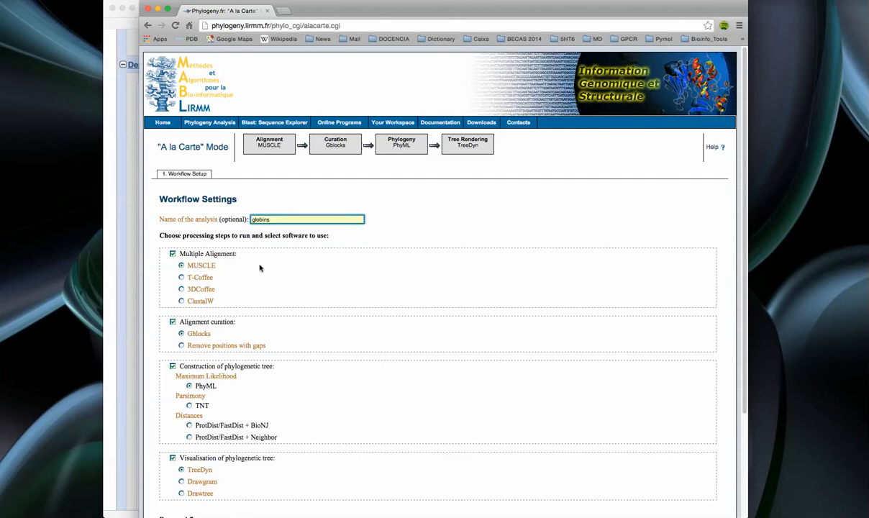
Step: Choose ClustalW for the multiple alignment and ProtDist/FastDist + Neighbor for the phylogenetic tree construction
{"action": "scroll", "coordinate": [259, 279], "scroll_direction": "down", "scroll_amount": 2}
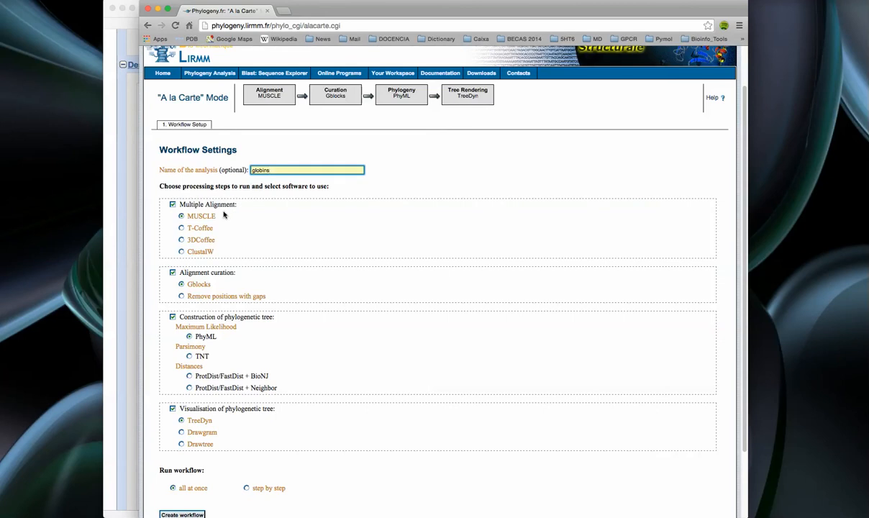
{"action": "left_click", "coordinate": [181, 251]}
{"action": "scroll", "coordinate": [283, 283], "scroll_direction": "down", "scroll_amount": 1}
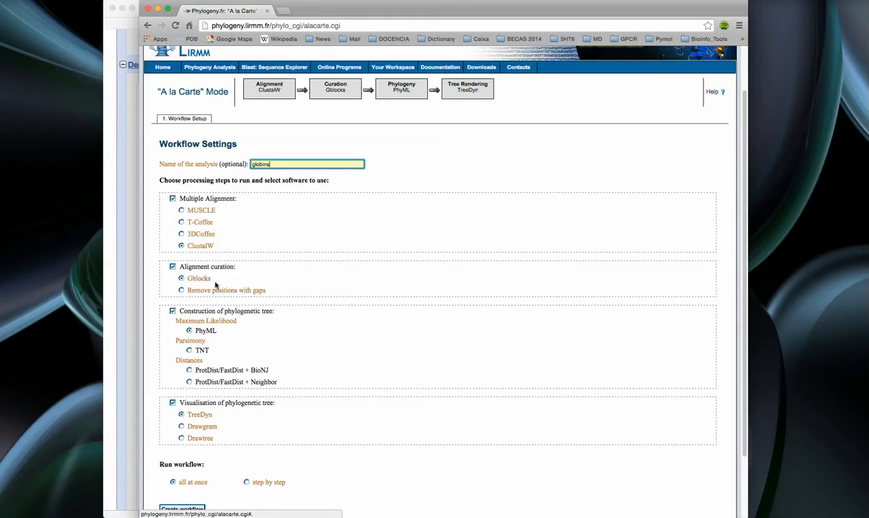
{"action": "scroll", "coordinate": [269, 339], "scroll_direction": "down", "scroll_amount": 2}
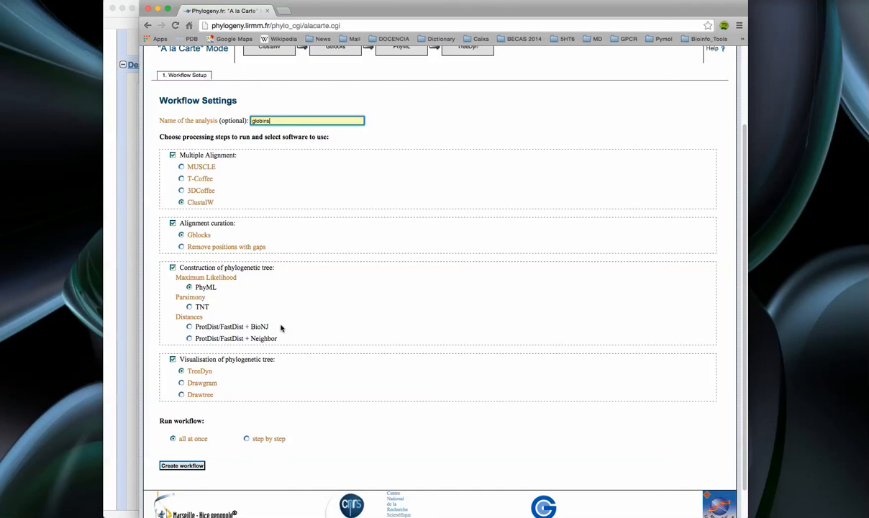
{"action": "scroll", "coordinate": [278, 311], "scroll_direction": "down", "scroll_amount": 1}
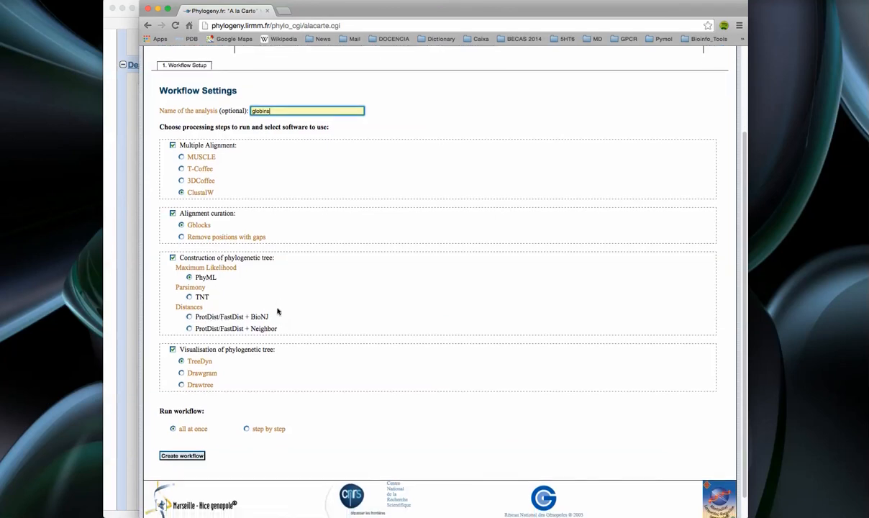
{"action": "left_click", "coordinate": [189, 327]}
Step: Set the workflow to run step by step and create it
{"action": "scroll", "coordinate": [287, 340], "scroll_direction": "down", "scroll_amount": 1}
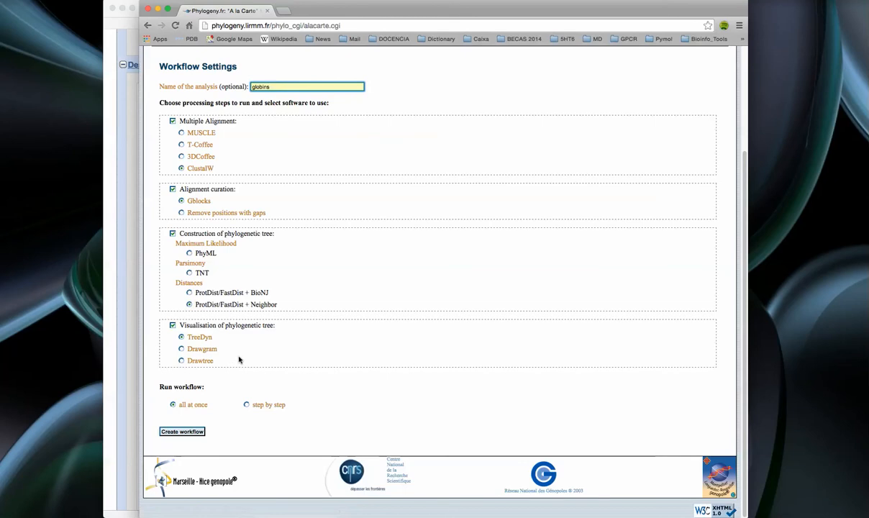
{"action": "left_click", "coordinate": [247, 406]}
{"action": "left_click", "coordinate": [180, 431]}
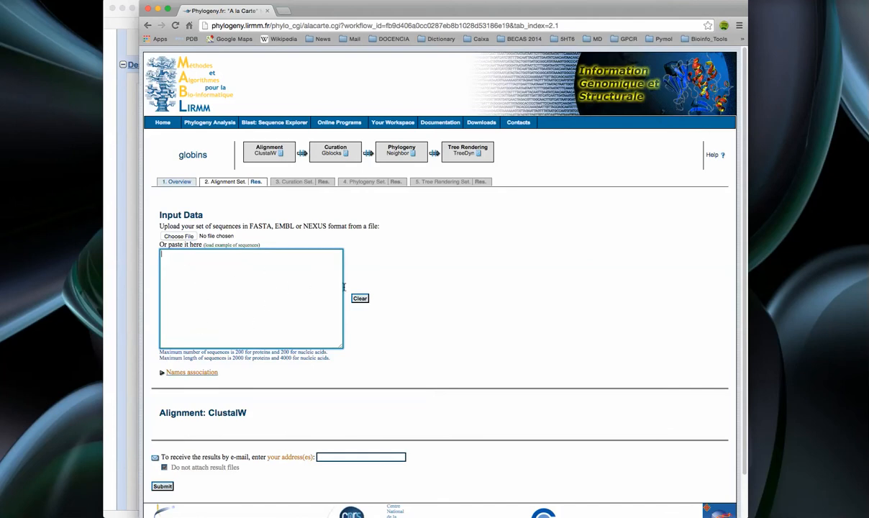
Step: Copy all the hemoglobin FASTA sequences from seqs.txt in TextEdit and paste them into the alignment input data in Chrome
{"action": "mouse_move", "coordinate": [290, 509]}
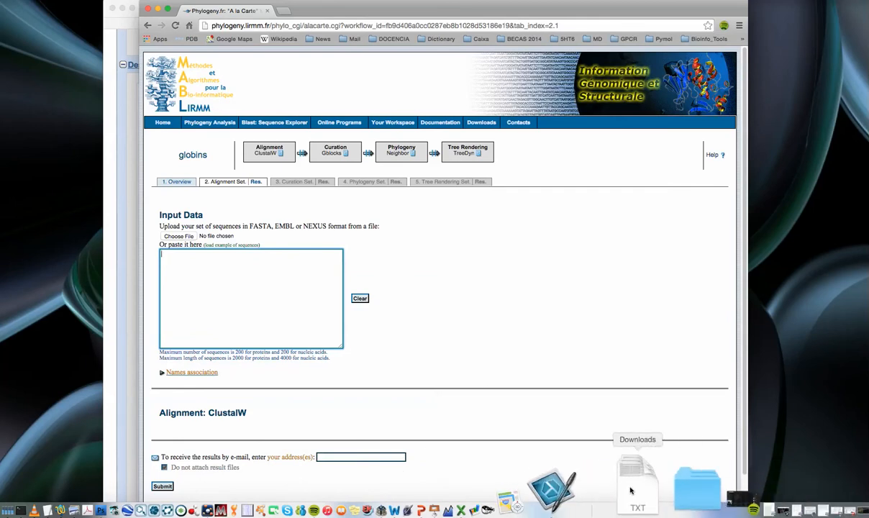
{"action": "left_click", "coordinate": [156, 491]}
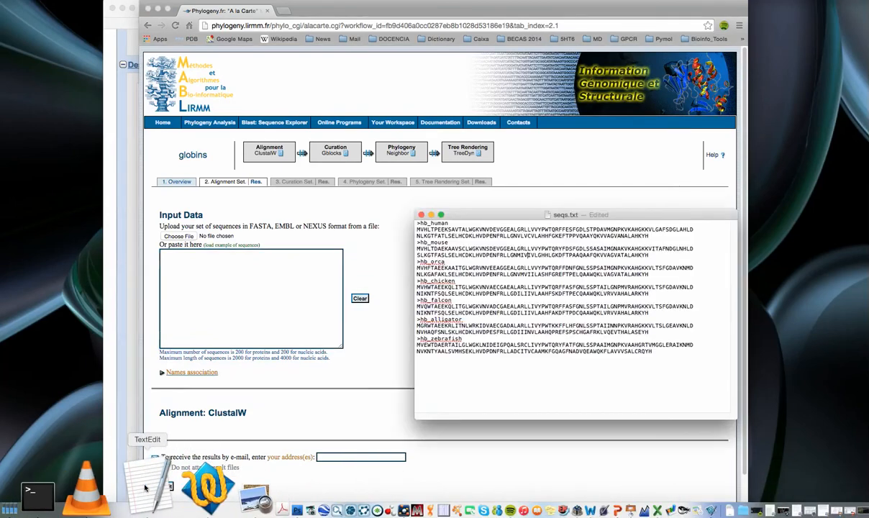
{"action": "left_click_drag", "start_coordinate": [653, 351], "coordinate": [371, 226]}
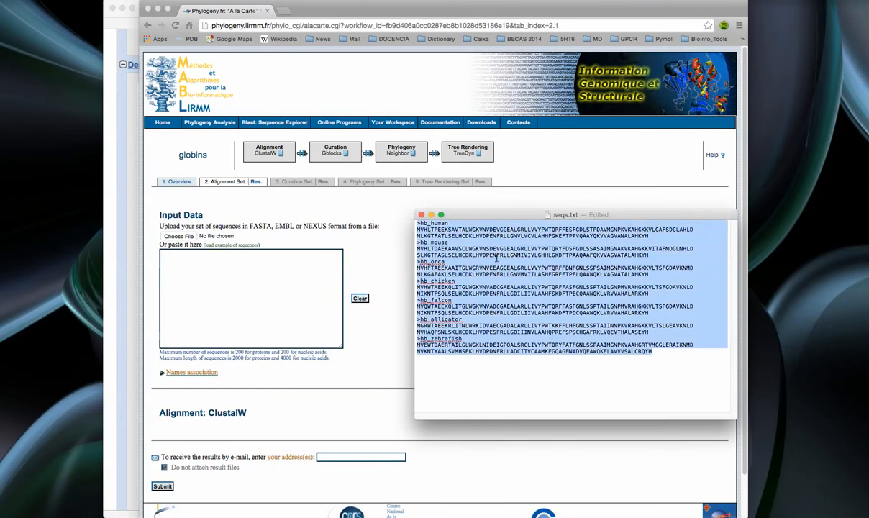
{"action": "left_click", "coordinate": [212, 267]}
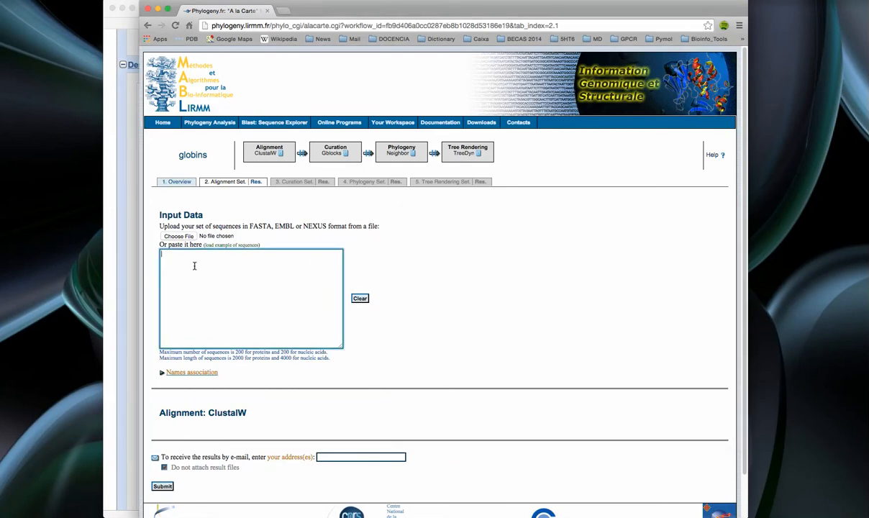
{"action": "key", "text": "super+v"}
Step: Submit the pasted sequences for the ClustalW alignment
{"action": "scroll", "coordinate": [348, 375], "scroll_direction": "down", "scroll_amount": 2}
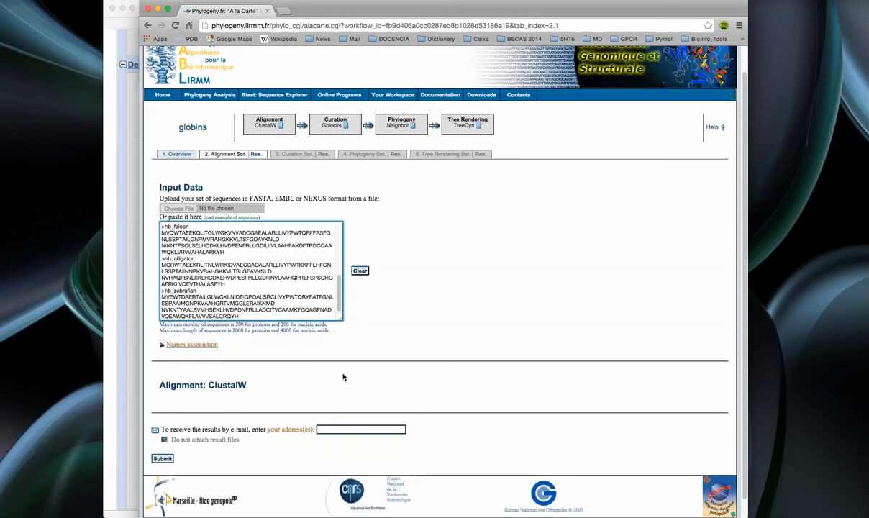
{"action": "left_click", "coordinate": [162, 459]}
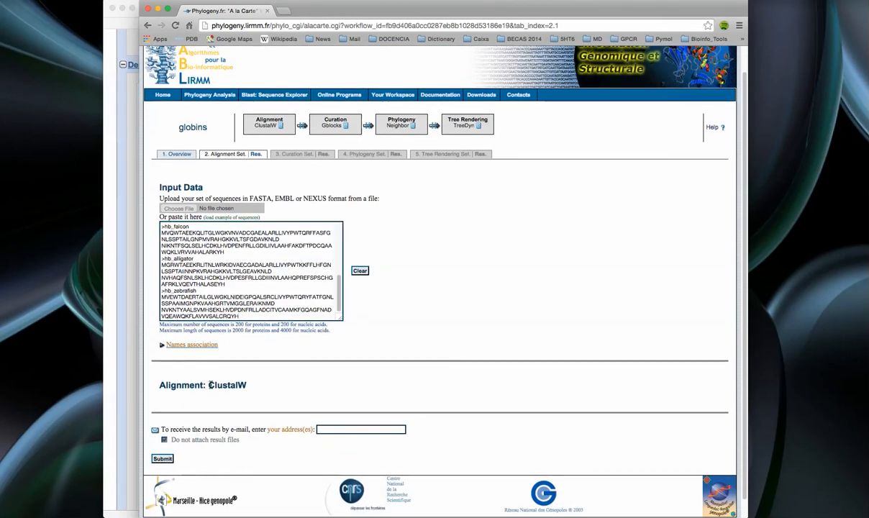
{"action": "double_click", "coordinate": [216, 385]}
{"action": "left_click", "coordinate": [162, 459]}
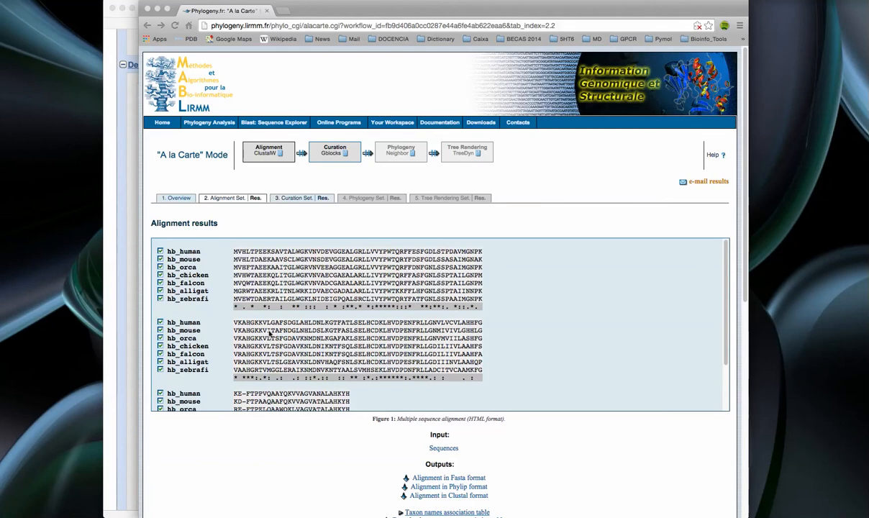
Step: Examine the ClustalW alignment results, the output formats and the guide tree
{"action": "scroll", "coordinate": [381, 334], "scroll_direction": "down", "scroll_amount": 2}
{"action": "scroll", "coordinate": [388, 346], "scroll_direction": "down", "scroll_amount": 2}
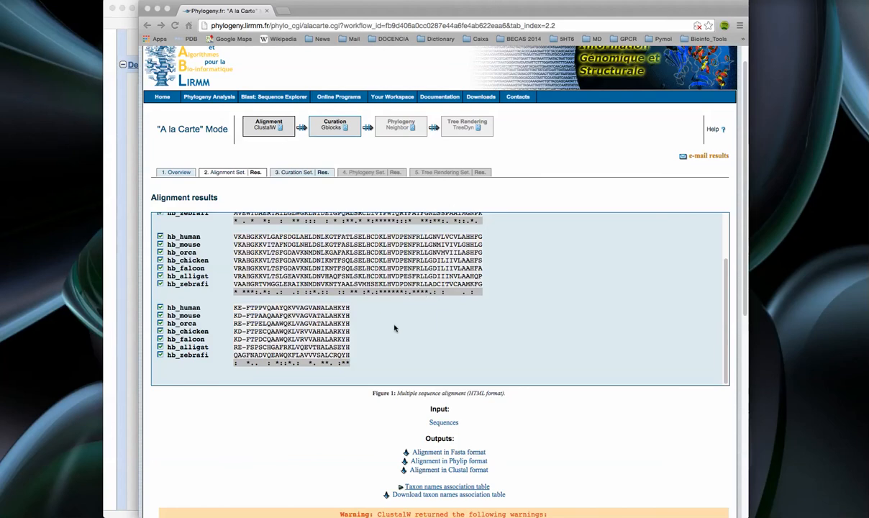
{"action": "scroll", "coordinate": [382, 399], "scroll_direction": "down", "scroll_amount": 2}
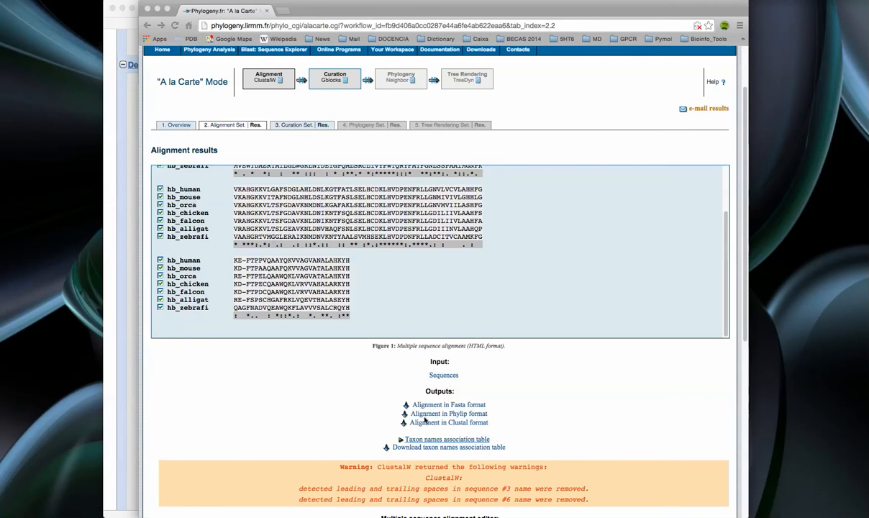
{"action": "scroll", "coordinate": [451, 415], "scroll_direction": "down", "scroll_amount": 3}
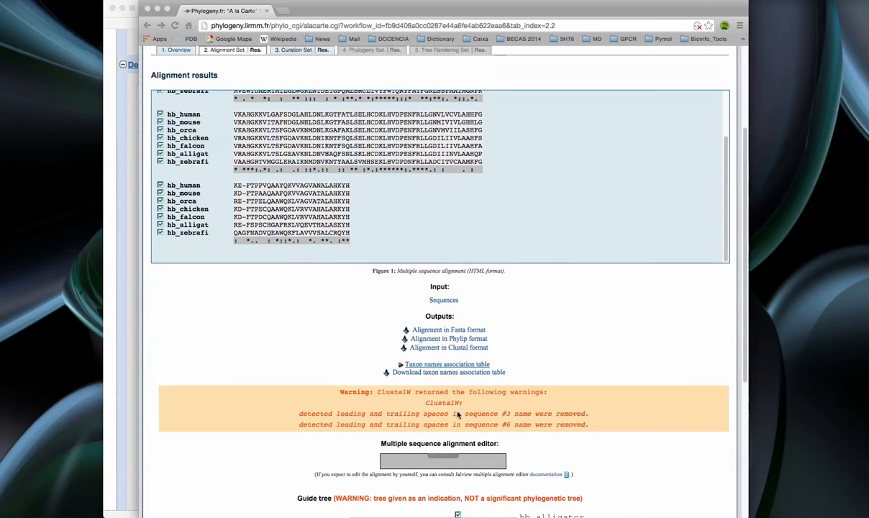
{"action": "scroll", "coordinate": [458, 415], "scroll_direction": "down", "scroll_amount": 5}
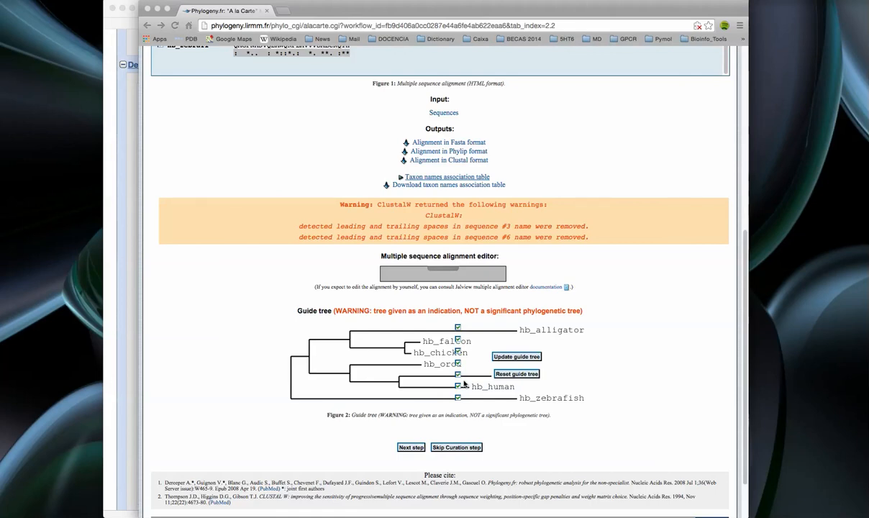
{"action": "scroll", "coordinate": [461, 381], "scroll_direction": "down", "scroll_amount": 1}
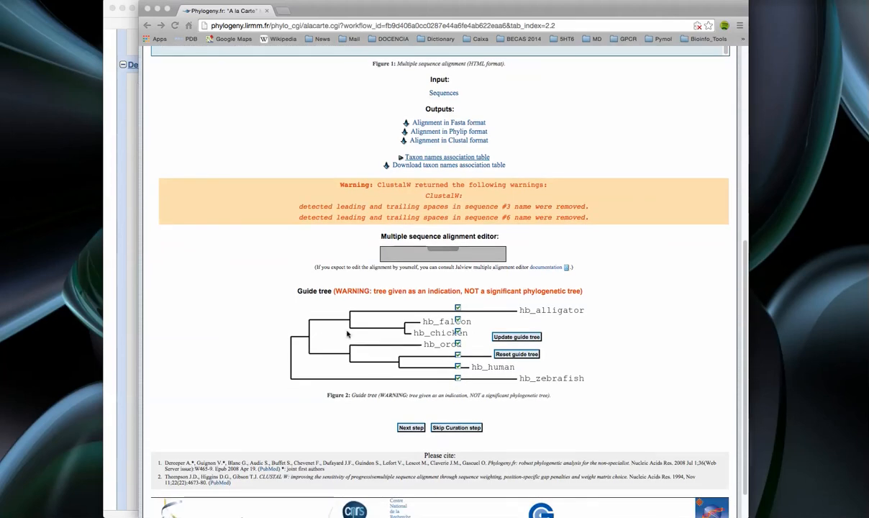
{"action": "scroll", "coordinate": [377, 338], "scroll_direction": "up", "scroll_amount": 2}
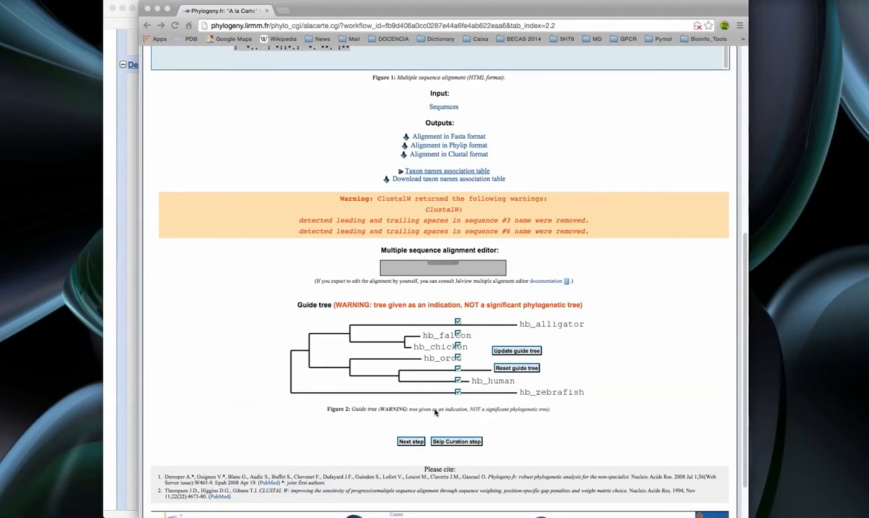
Step: Advance to the curation stage and run Gblocks with the three less stringent selection options enabled
{"action": "left_click", "coordinate": [412, 442]}
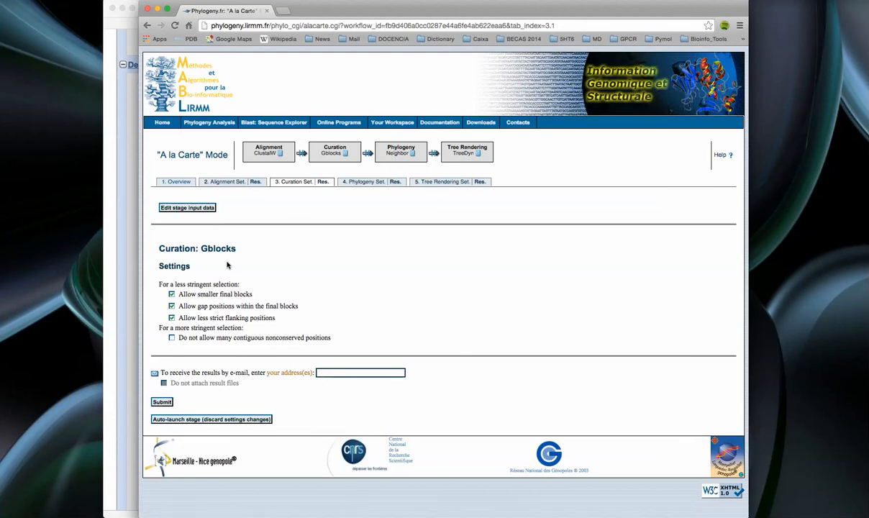
{"action": "left_click", "coordinate": [162, 402]}
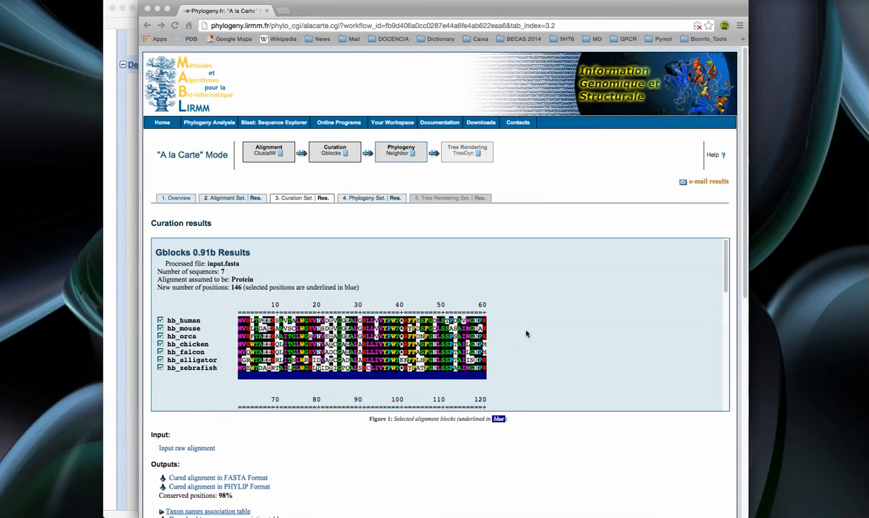
Step: Examine the Gblocks curation results, including the selected alignment blocks, the parameters used and the guide tree
{"action": "scroll", "coordinate": [543, 326], "scroll_direction": "down", "scroll_amount": 2}
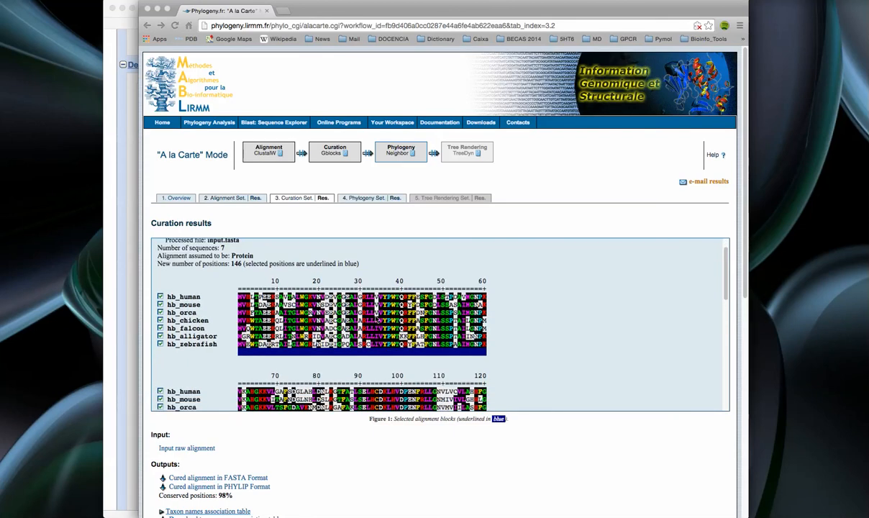
{"action": "scroll", "coordinate": [389, 350], "scroll_direction": "down", "scroll_amount": 2}
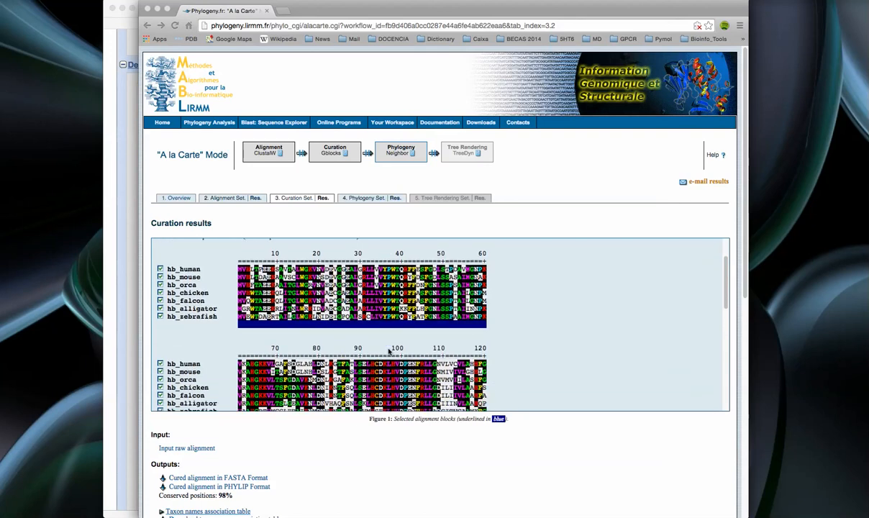
{"action": "scroll", "coordinate": [389, 351], "scroll_direction": "down", "scroll_amount": 5}
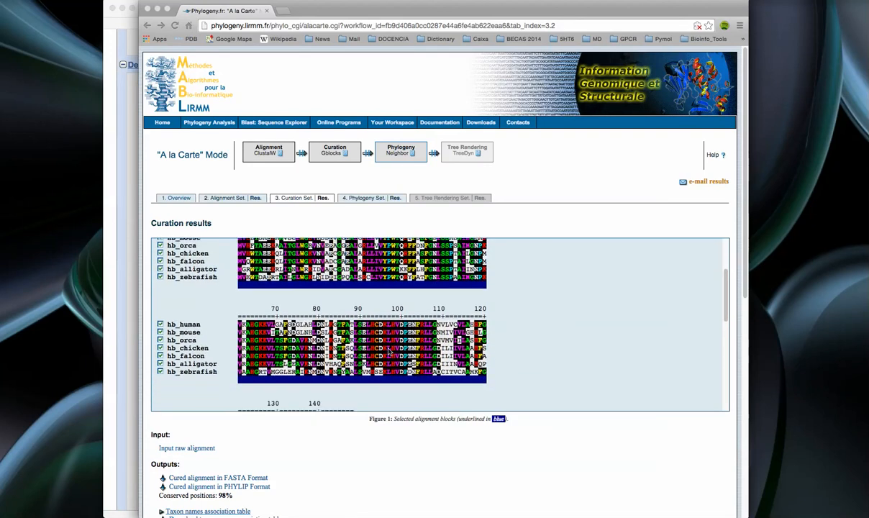
{"action": "scroll", "coordinate": [389, 350], "scroll_direction": "down", "scroll_amount": 4}
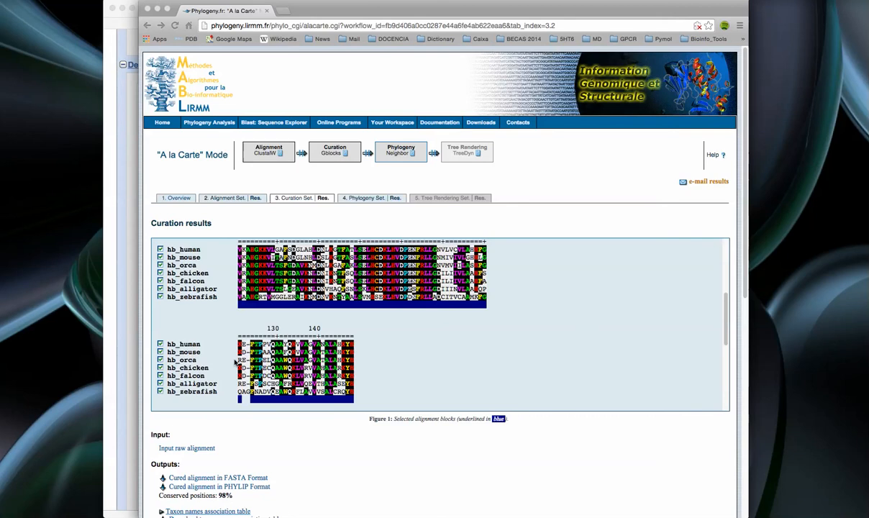
{"action": "scroll", "coordinate": [229, 416], "scroll_direction": "down", "scroll_amount": 2}
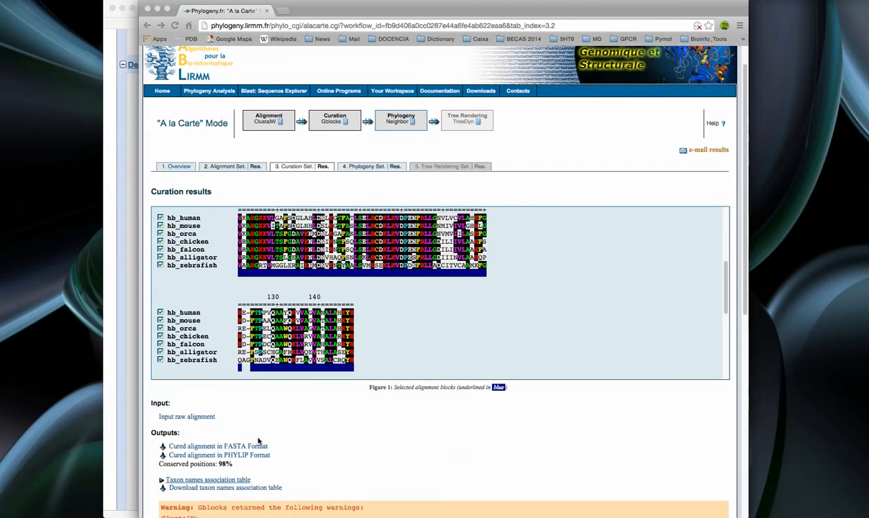
{"action": "scroll", "coordinate": [395, 341], "scroll_direction": "up", "scroll_amount": 1}
{"action": "scroll", "coordinate": [395, 341], "scroll_direction": "up", "scroll_amount": 5}
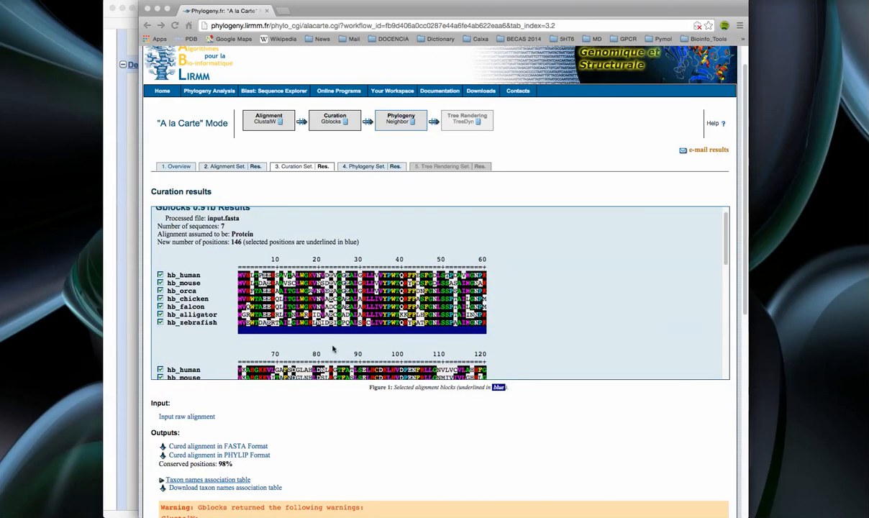
{"action": "scroll", "coordinate": [349, 345], "scroll_direction": "down", "scroll_amount": 6}
{"action": "scroll", "coordinate": [349, 346], "scroll_direction": "down", "scroll_amount": 2}
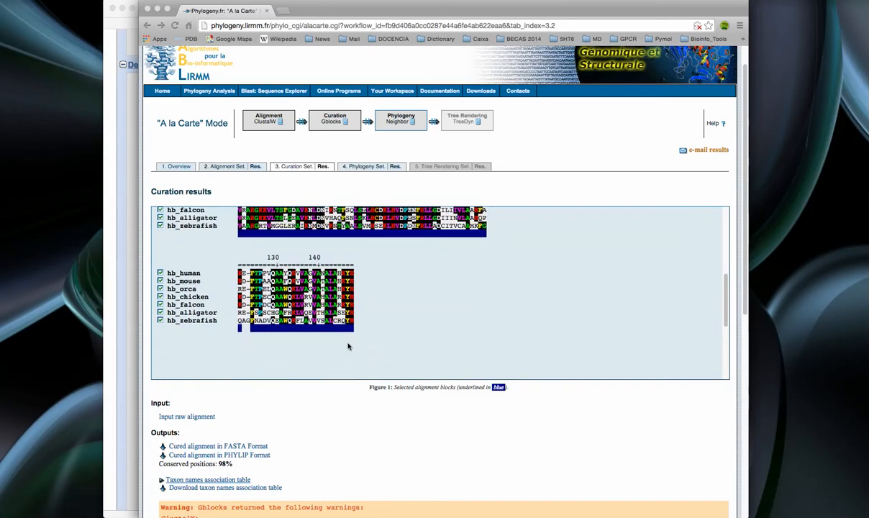
{"action": "scroll", "coordinate": [374, 327], "scroll_direction": "up", "scroll_amount": 5}
{"action": "scroll", "coordinate": [357, 310], "scroll_direction": "up", "scroll_amount": 3}
{"action": "scroll", "coordinate": [357, 310], "scroll_direction": "down", "scroll_amount": 8}
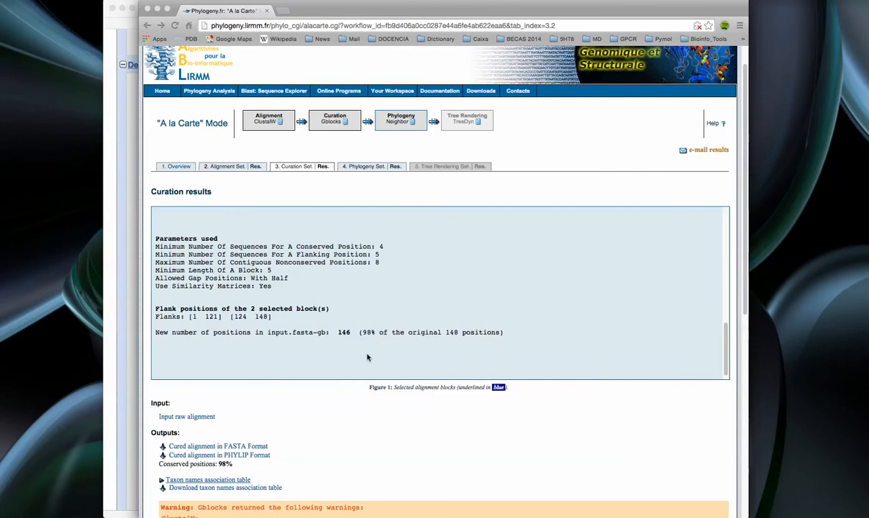
{"action": "scroll", "coordinate": [302, 405], "scroll_direction": "down", "scroll_amount": 3}
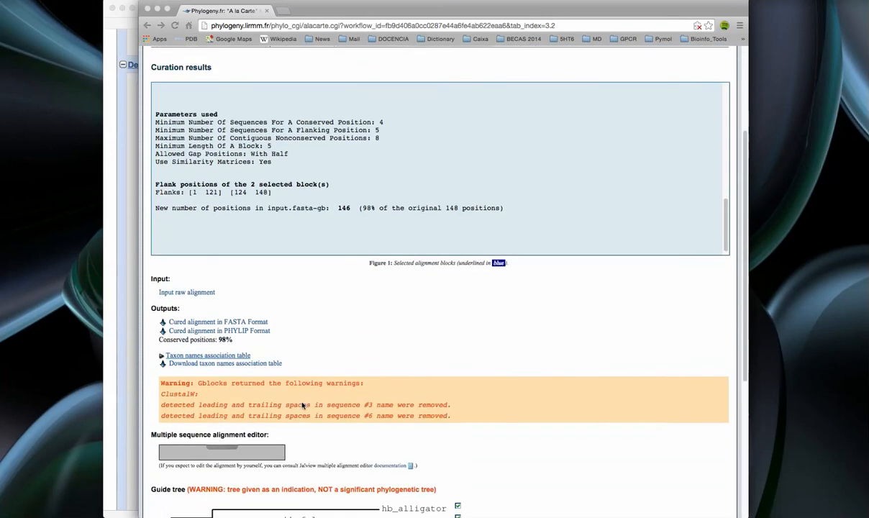
{"action": "scroll", "coordinate": [303, 405], "scroll_direction": "down", "scroll_amount": 4}
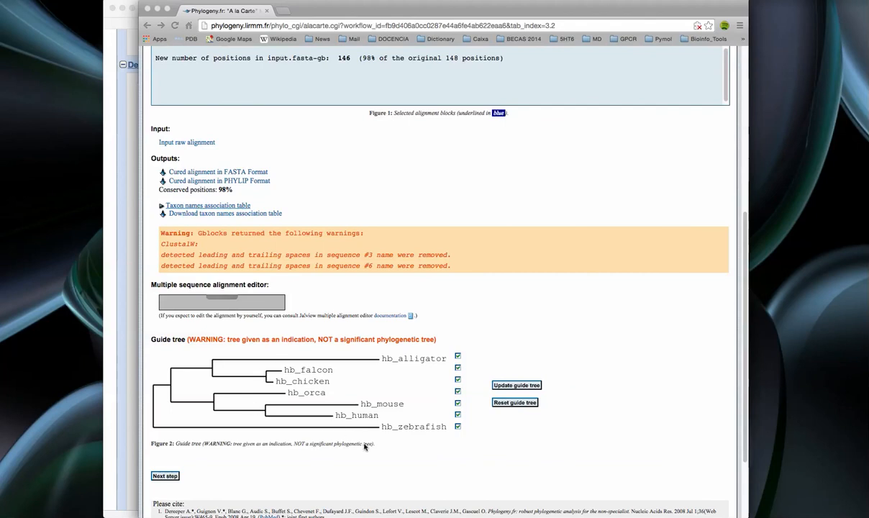
Step: Advance to the phylogeny stage and run Neighbor with the Dayhoff PAM matrix as the substitution model
{"action": "scroll", "coordinate": [364, 446], "scroll_direction": "down", "scroll_amount": 1}
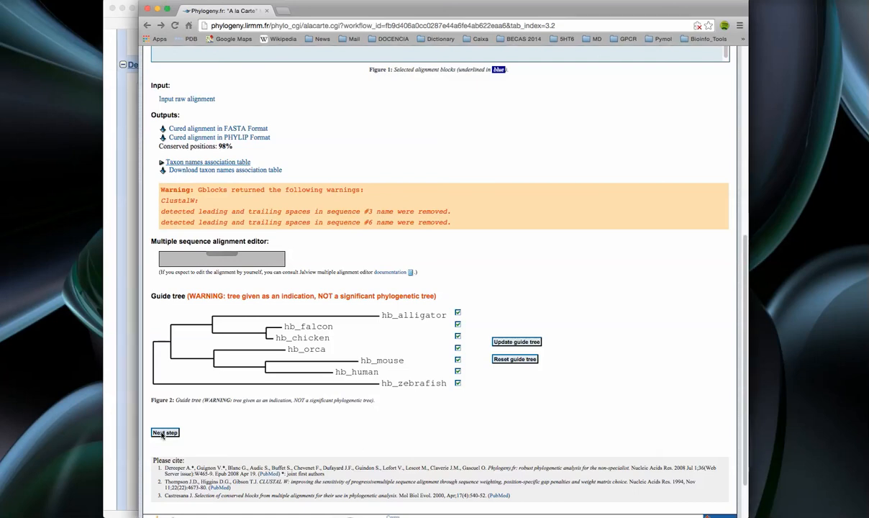
{"action": "left_click", "coordinate": [164, 433]}
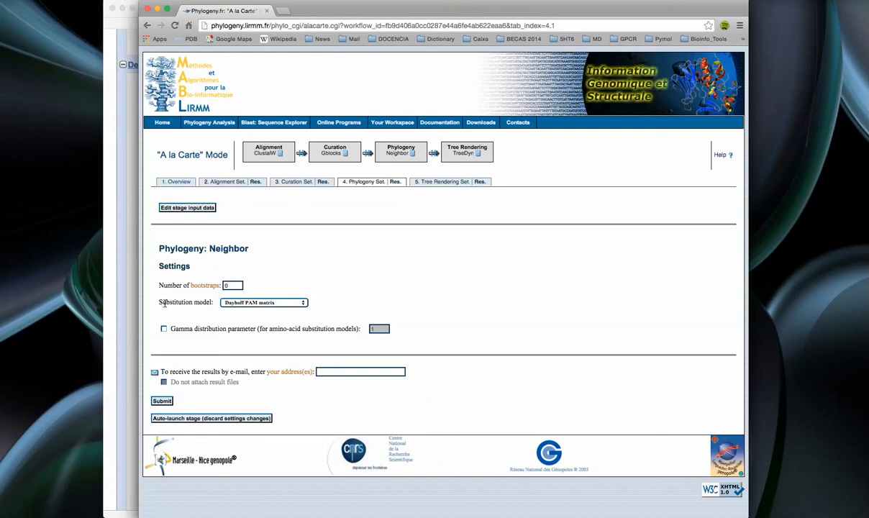
{"action": "left_click", "coordinate": [303, 303]}
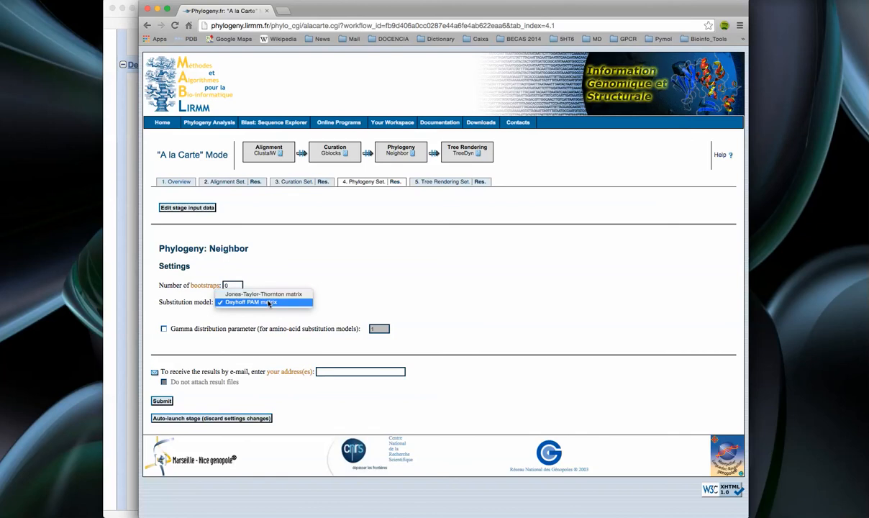
{"action": "left_click", "coordinate": [269, 303]}
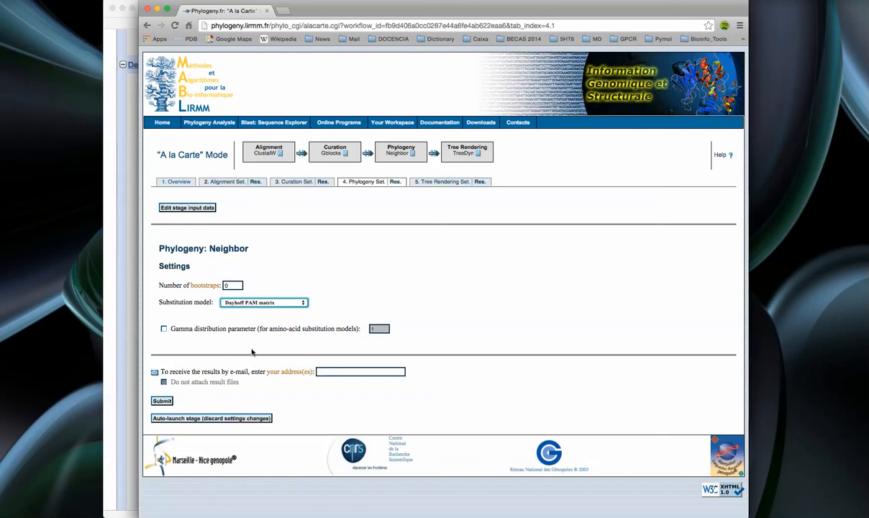
{"action": "left_click", "coordinate": [159, 401]}
{"action": "left_click", "coordinate": [161, 402]}
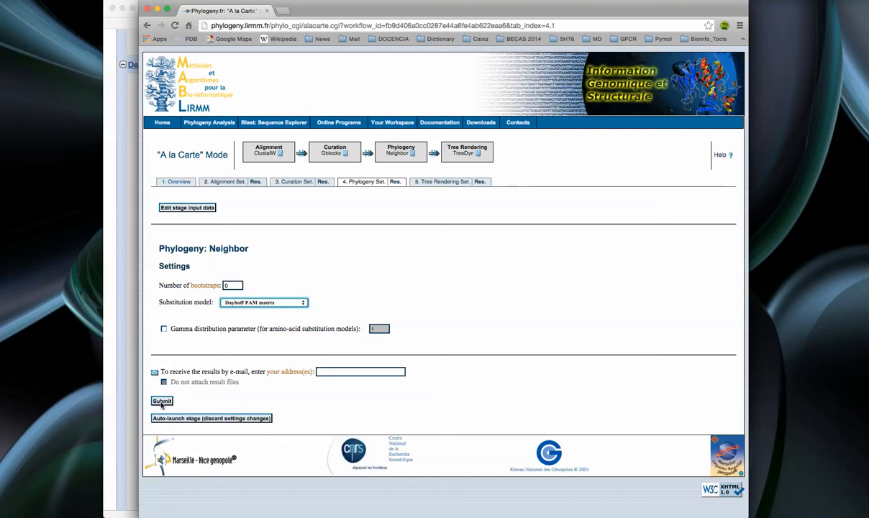
{"action": "left_click", "coordinate": [162, 401]}
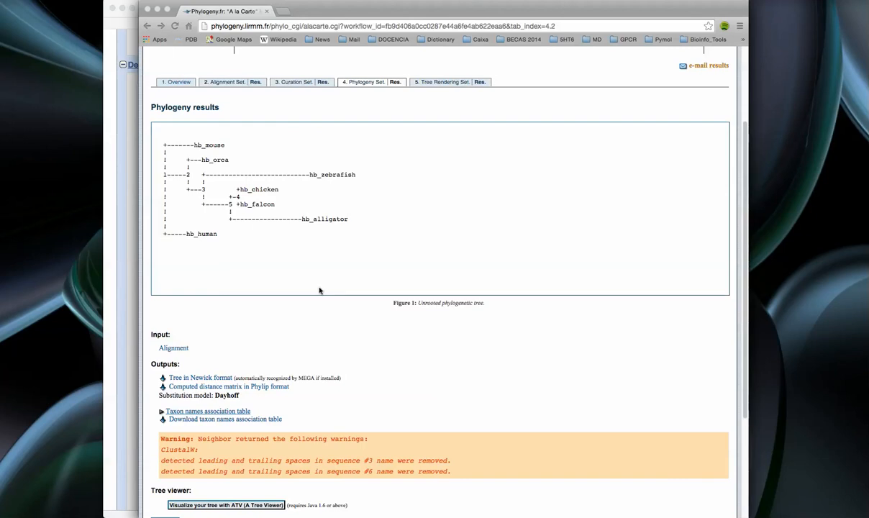
Step: Advance from the phylogeny results to the tree rendering stage and submit the TreeDyn rendering
{"action": "scroll", "coordinate": [244, 308], "scroll_direction": "down", "scroll_amount": 2}
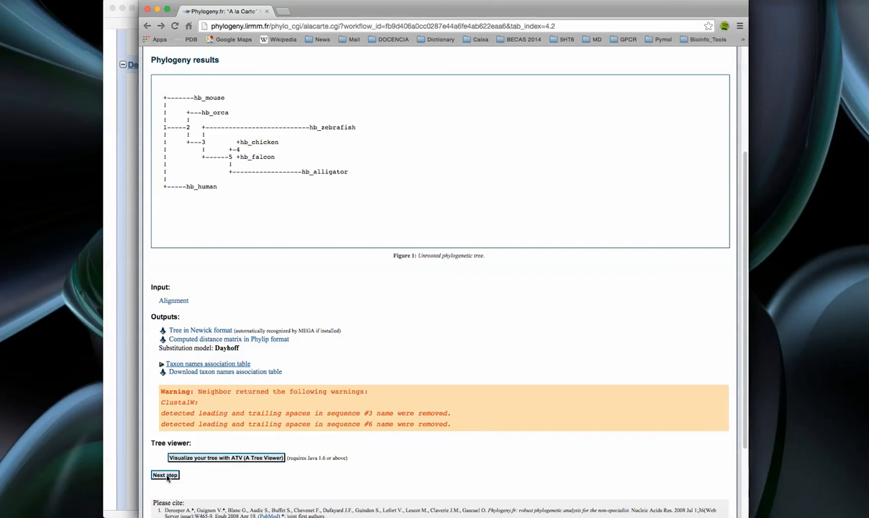
{"action": "left_click", "coordinate": [165, 475]}
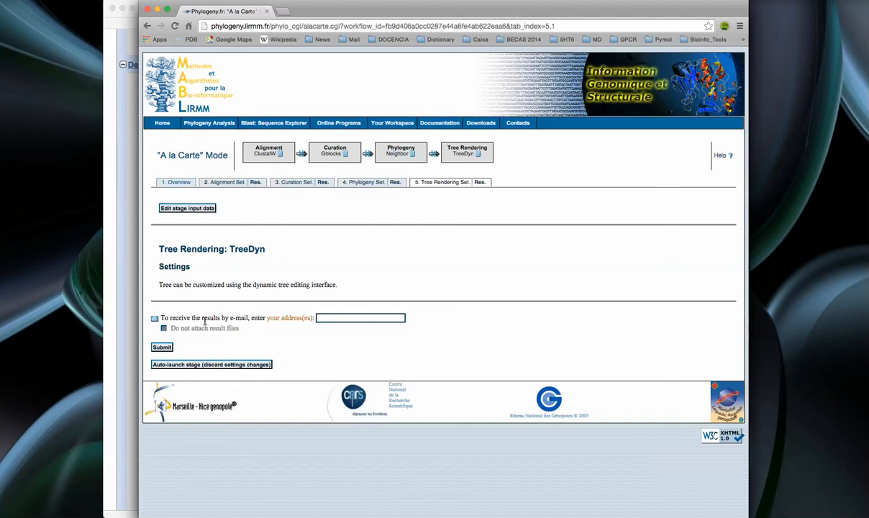
{"action": "left_click", "coordinate": [162, 348]}
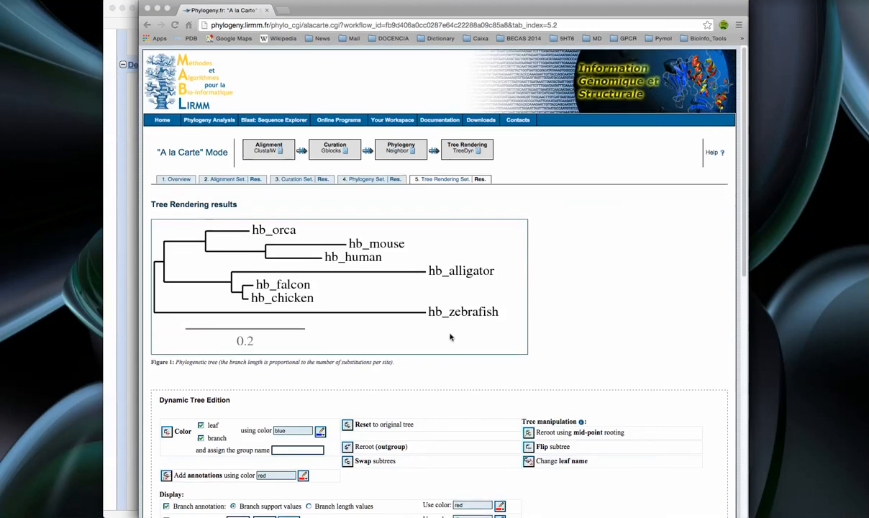
Step: Flip the alligator-bird subtree, the mammal subtree, their shared parent subtree, and the mammal subtree once more in the rendered tree
{"action": "scroll", "coordinate": [451, 337], "scroll_direction": "down", "scroll_amount": 3}
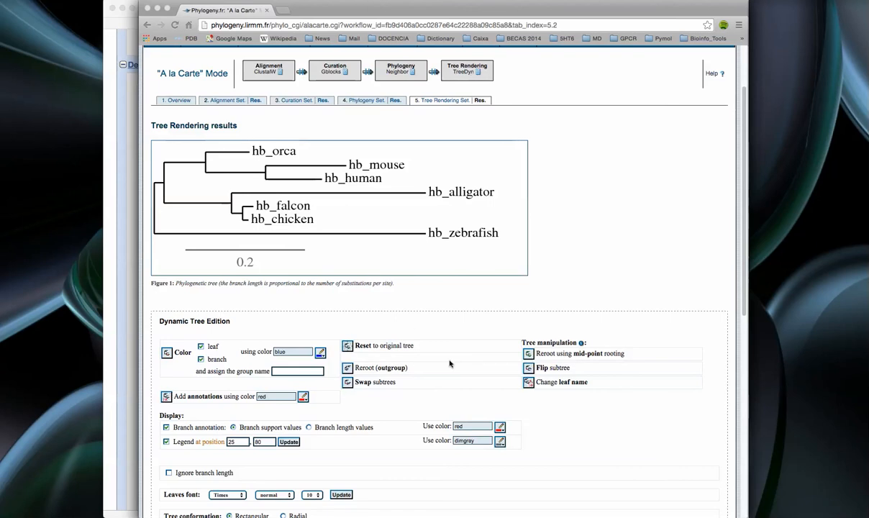
{"action": "left_click", "coordinate": [529, 369]}
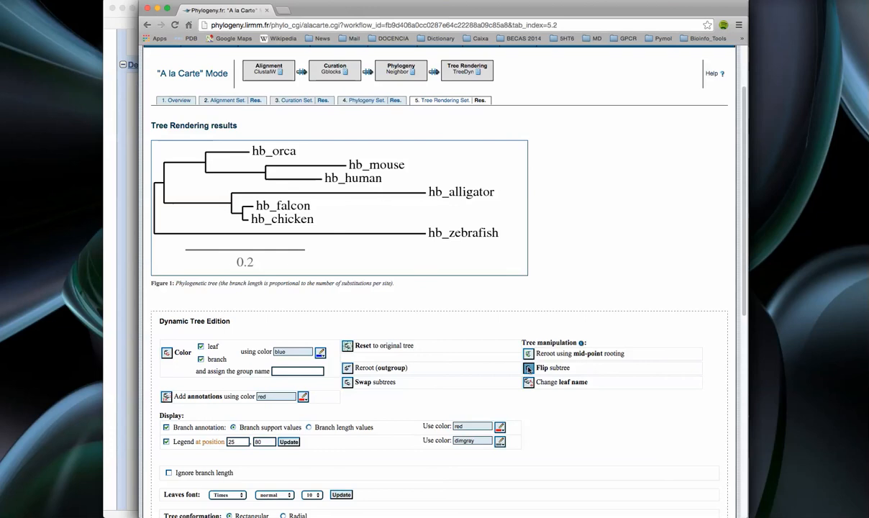
{"action": "left_click", "coordinate": [208, 208]}
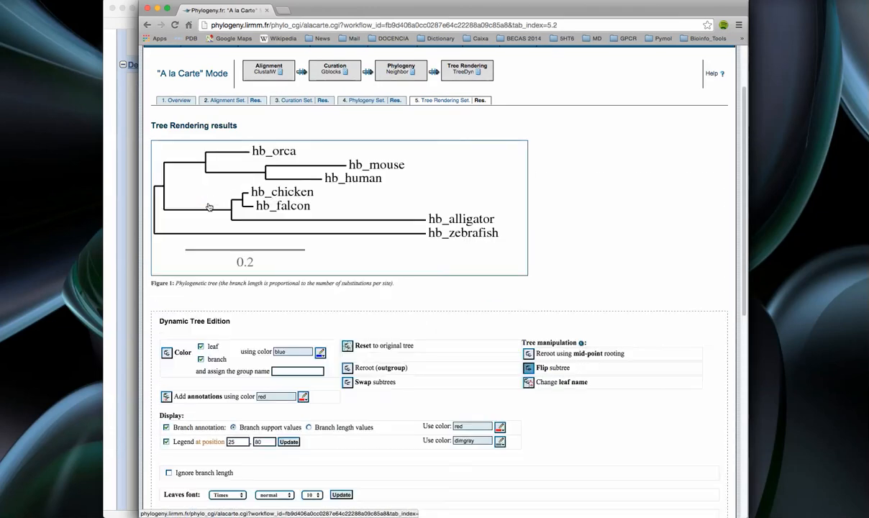
{"action": "left_click", "coordinate": [189, 166]}
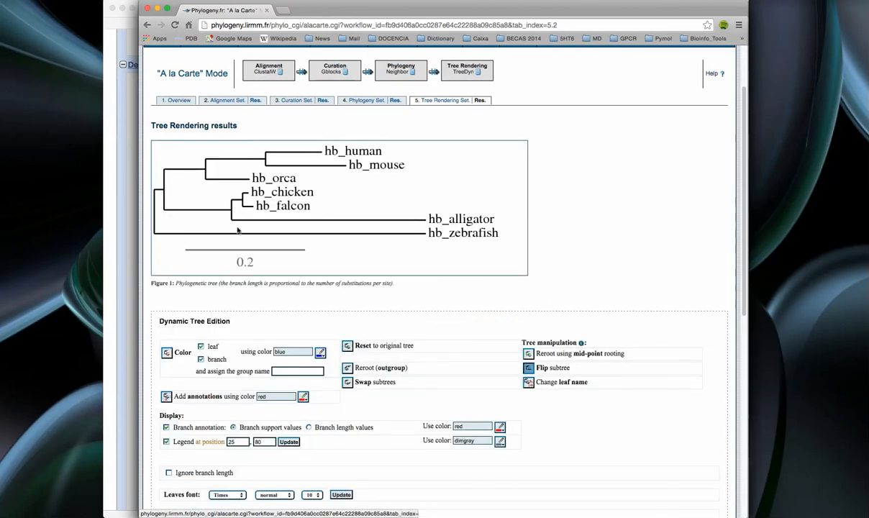
{"action": "left_click", "coordinate": [158, 192]}
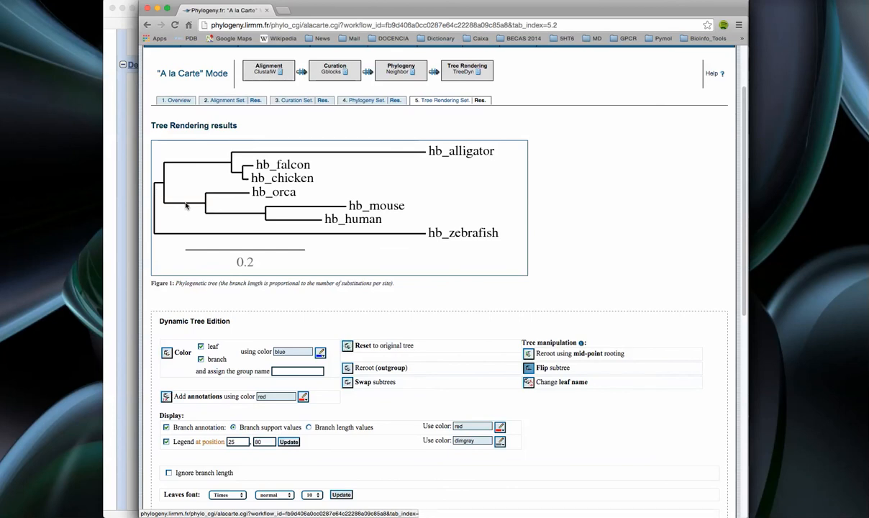
{"action": "left_click", "coordinate": [186, 207]}
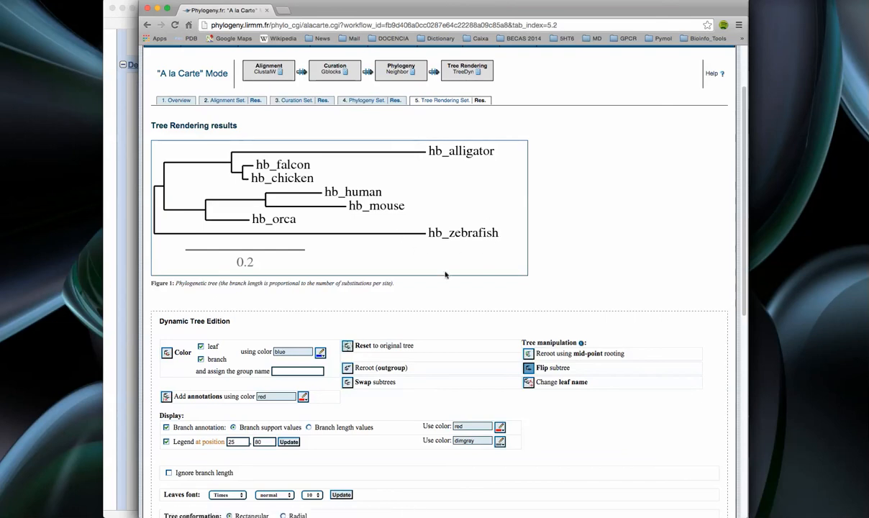
Step: Hide the scale legend of the rendered tree
{"action": "scroll", "coordinate": [429, 324], "scroll_direction": "down", "scroll_amount": 1}
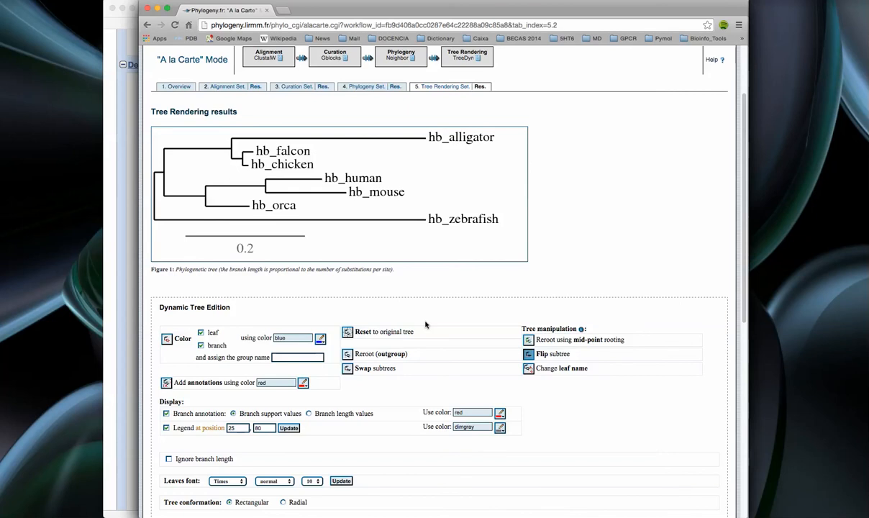
{"action": "scroll", "coordinate": [410, 353], "scroll_direction": "down", "scroll_amount": 1}
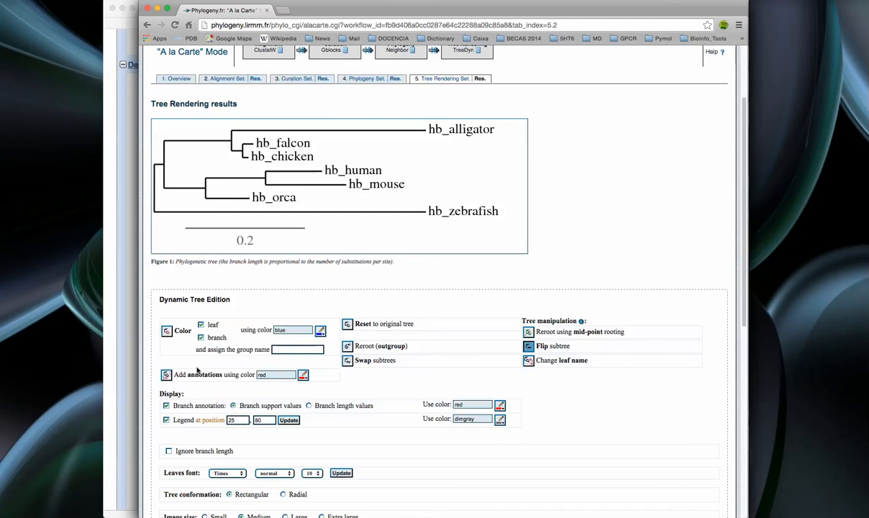
{"action": "left_click", "coordinate": [166, 419]}
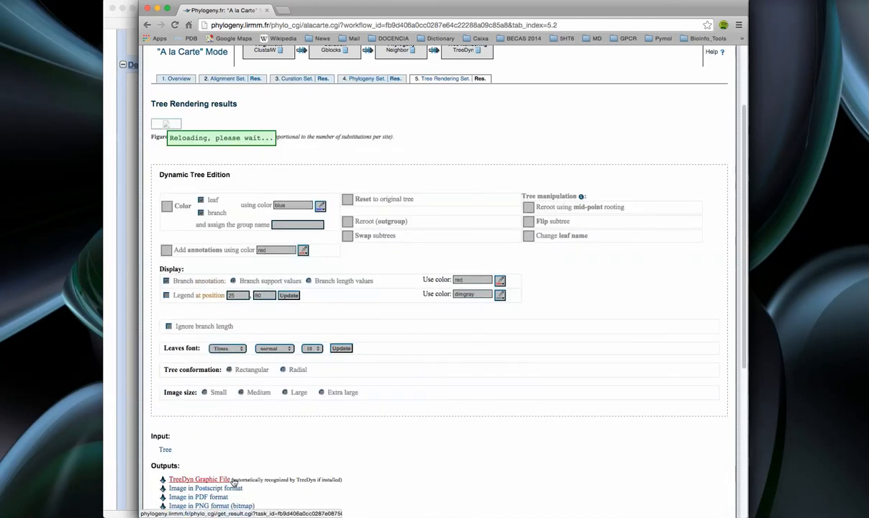
Step: Display the tree in radial conformation and review the drawing
{"action": "scroll", "coordinate": [249, 480], "scroll_direction": "down", "scroll_amount": 1}
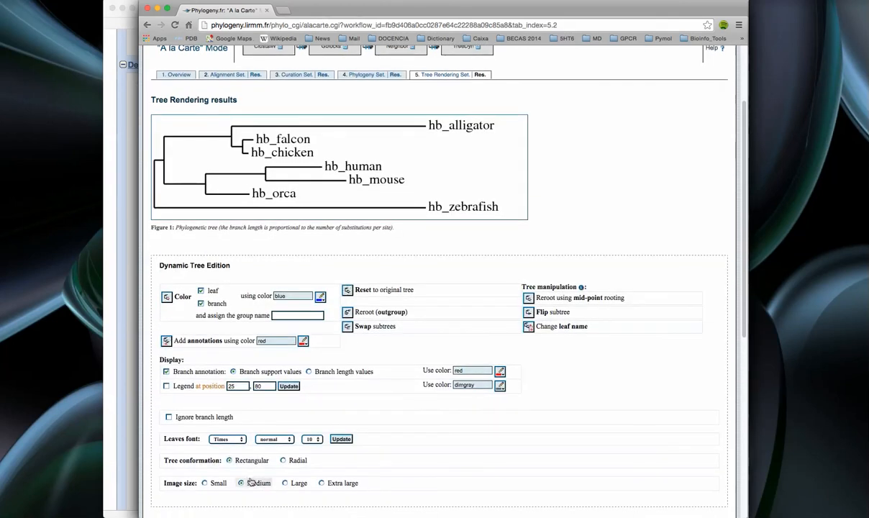
{"action": "left_click", "coordinate": [283, 461]}
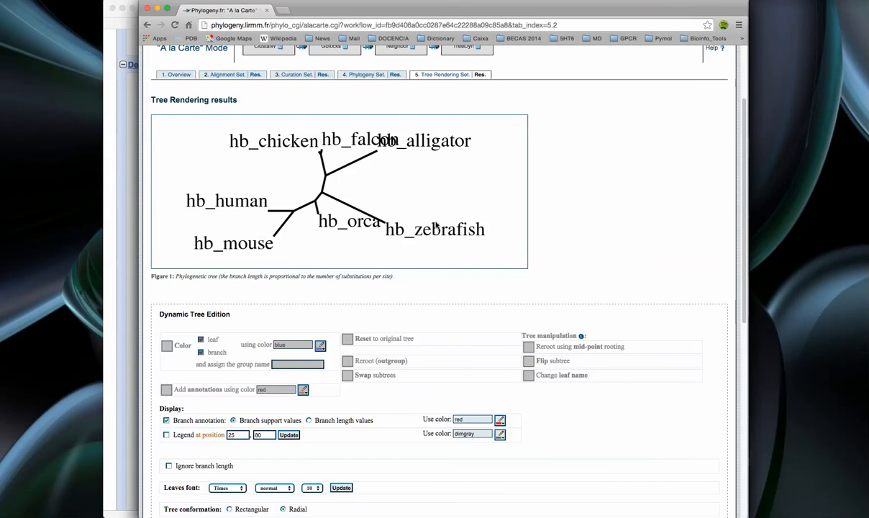
{"action": "scroll", "coordinate": [438, 318], "scroll_direction": "down", "scroll_amount": 2}
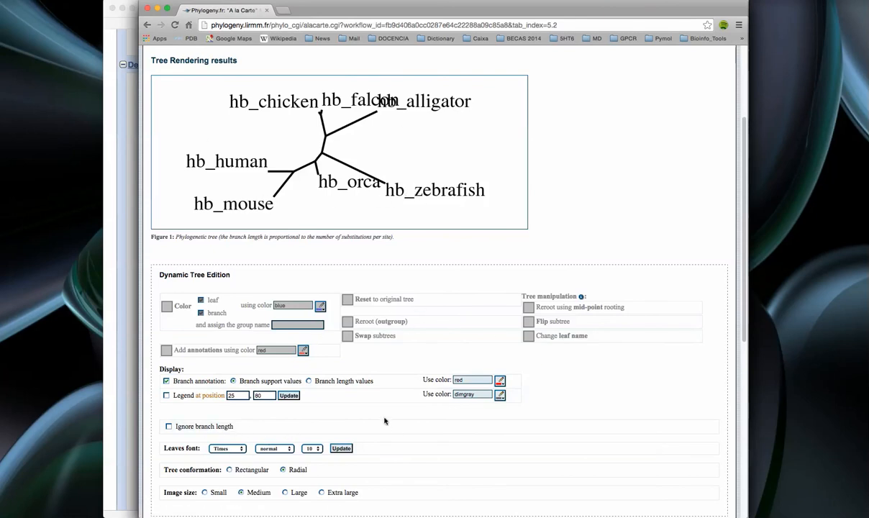
{"action": "scroll", "coordinate": [384, 423], "scroll_direction": "down", "scroll_amount": 1}
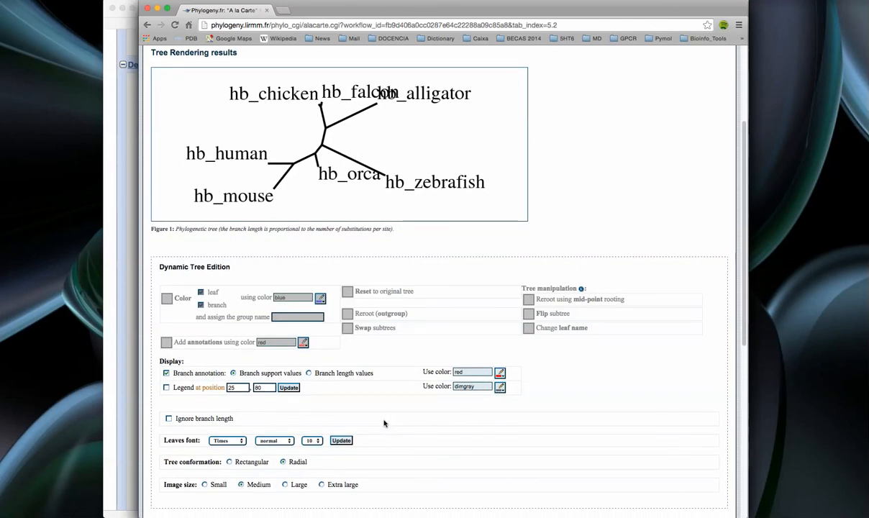
{"action": "scroll", "coordinate": [385, 424], "scroll_direction": "down", "scroll_amount": 1}
{"action": "scroll", "coordinate": [384, 423], "scroll_direction": "up", "scroll_amount": 1}
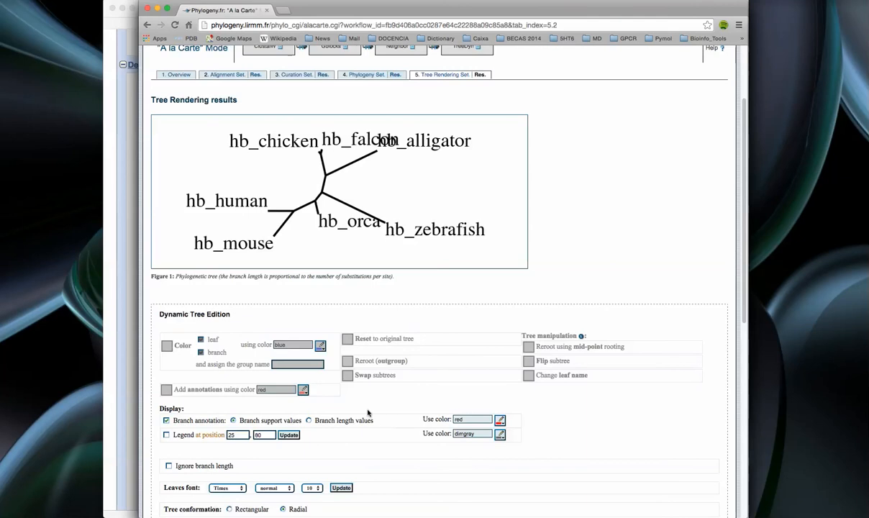
Step: Set the tree image size to Large and return the tree to rectangular conformation
{"action": "scroll", "coordinate": [384, 424], "scroll_direction": "down", "scroll_amount": 2}
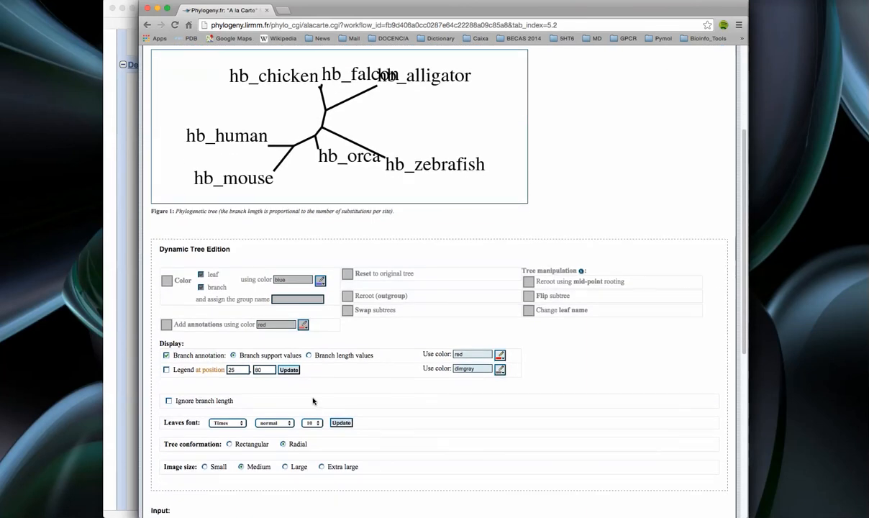
{"action": "left_click", "coordinate": [291, 467]}
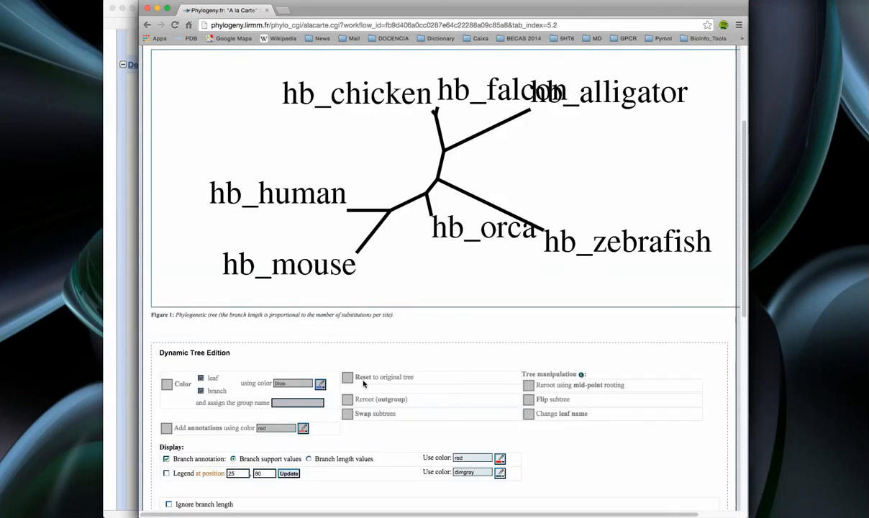
{"action": "scroll", "coordinate": [364, 384], "scroll_direction": "down", "scroll_amount": 5}
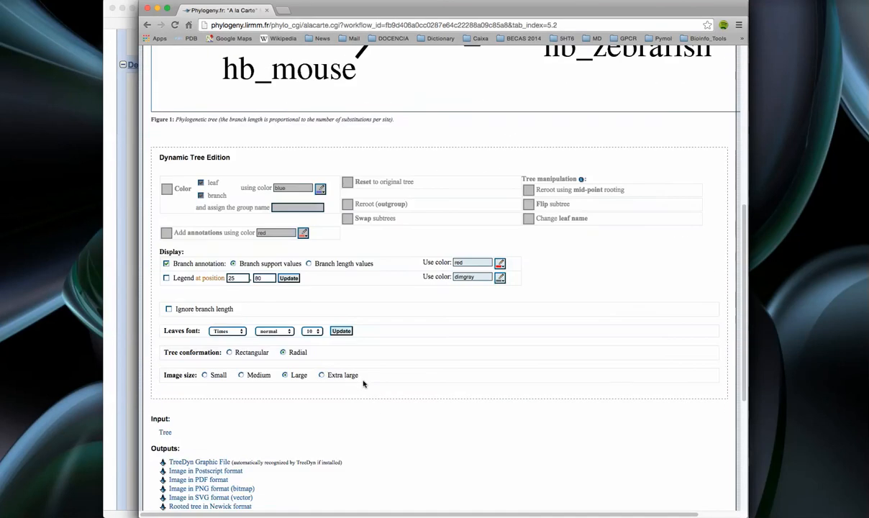
{"action": "left_click", "coordinate": [234, 354]}
{"action": "scroll", "coordinate": [381, 367], "scroll_direction": "down", "scroll_amount": 5}
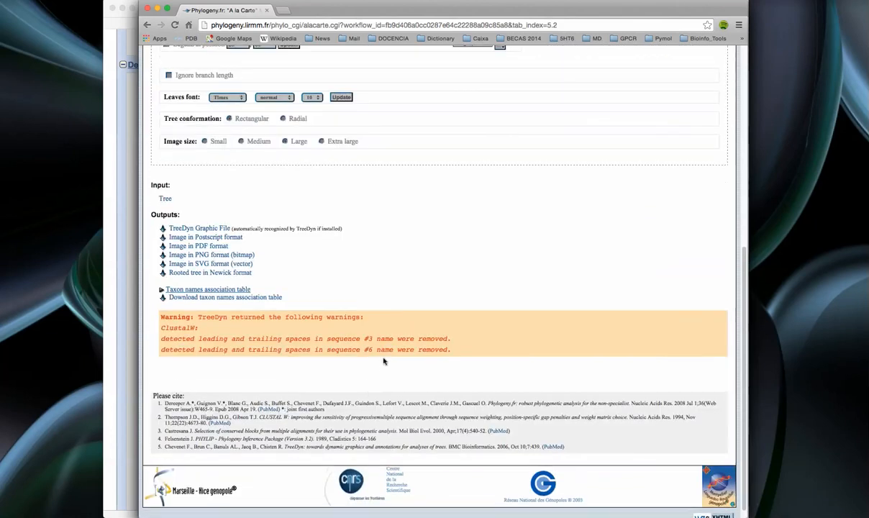